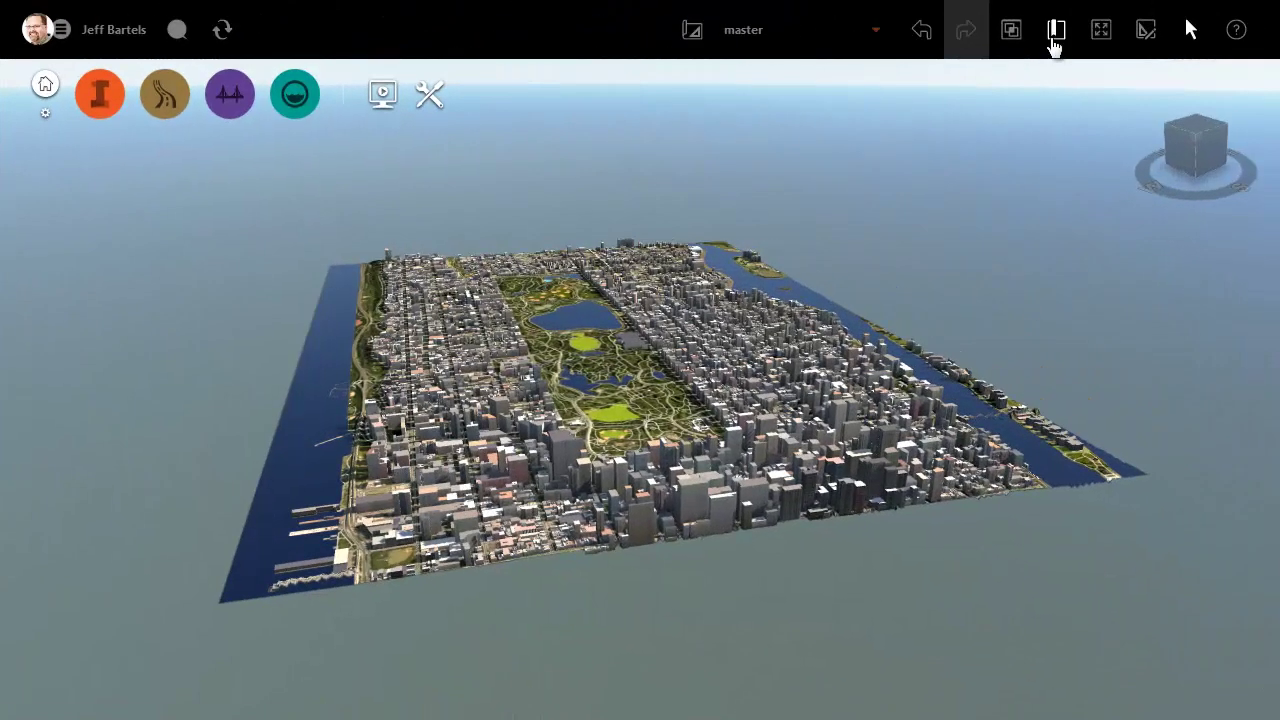
- Fly the Manhattan model to the saved Data View bookmark
left_click(1056, 30)
left_click(943, 226)
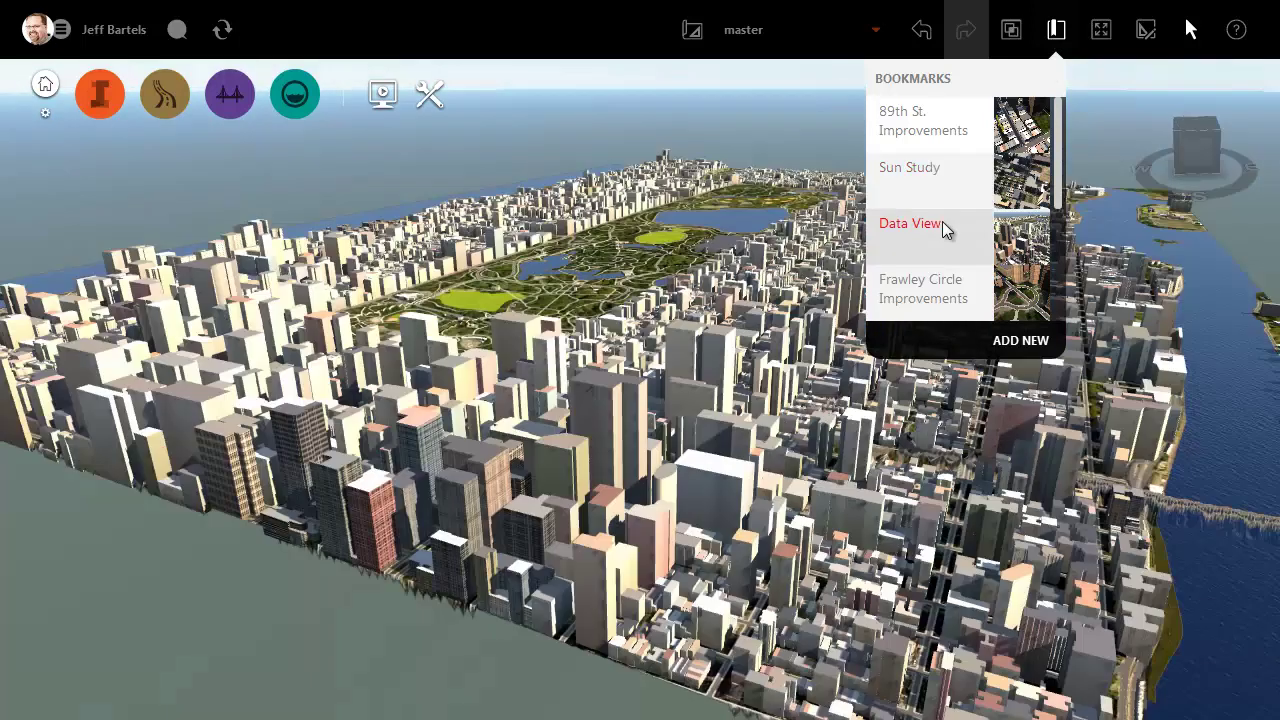
left_click(669, 105)
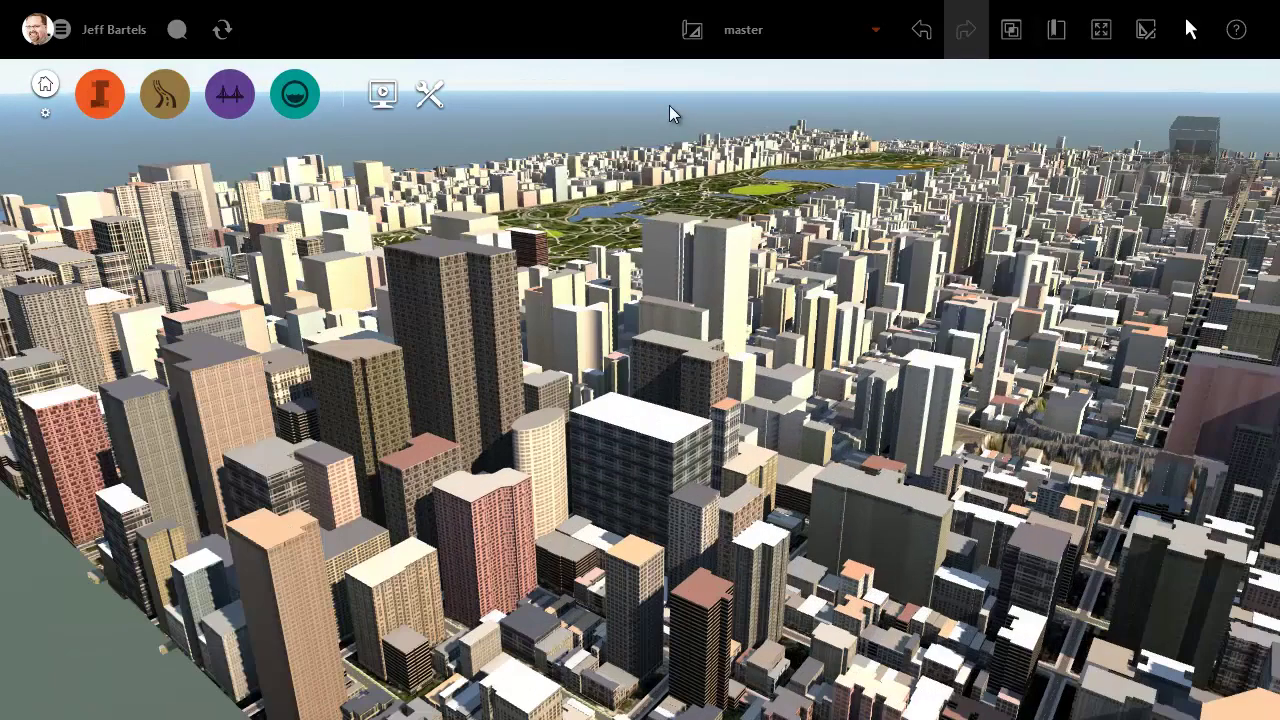
- Open the Data Sources panel and browse the New Data Source formats
mouse_move(100, 100)
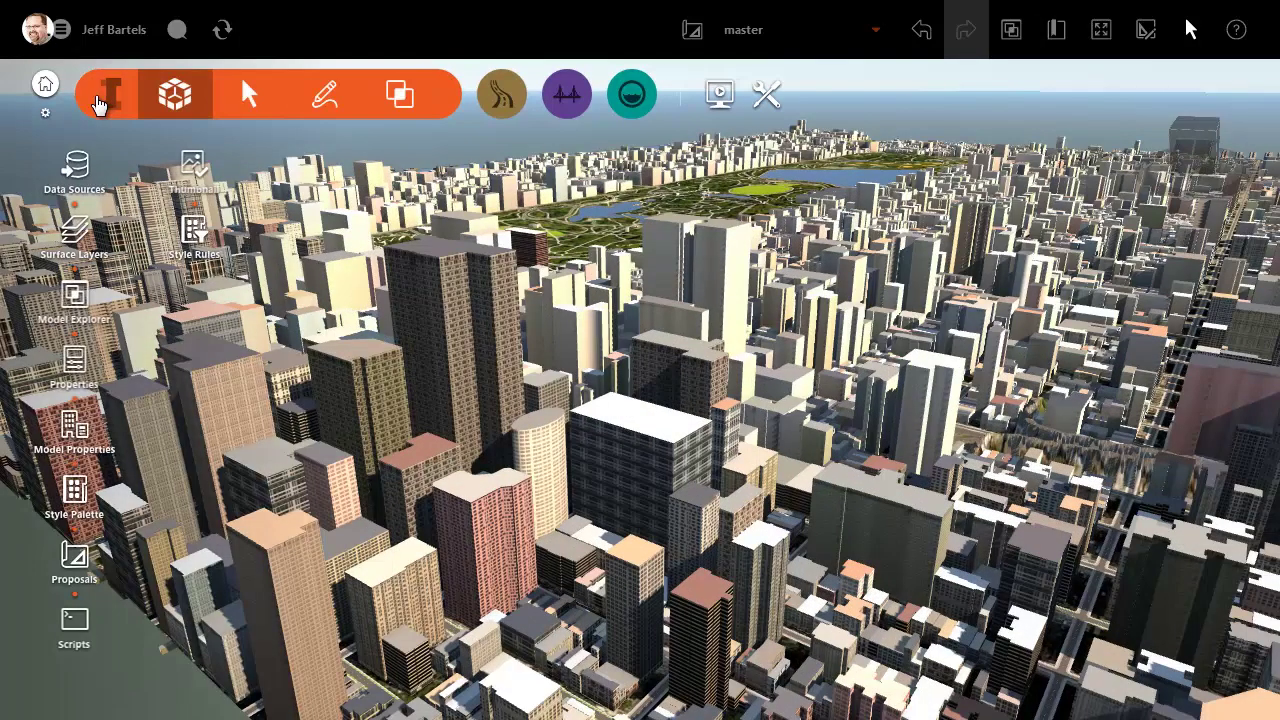
left_click(75, 165)
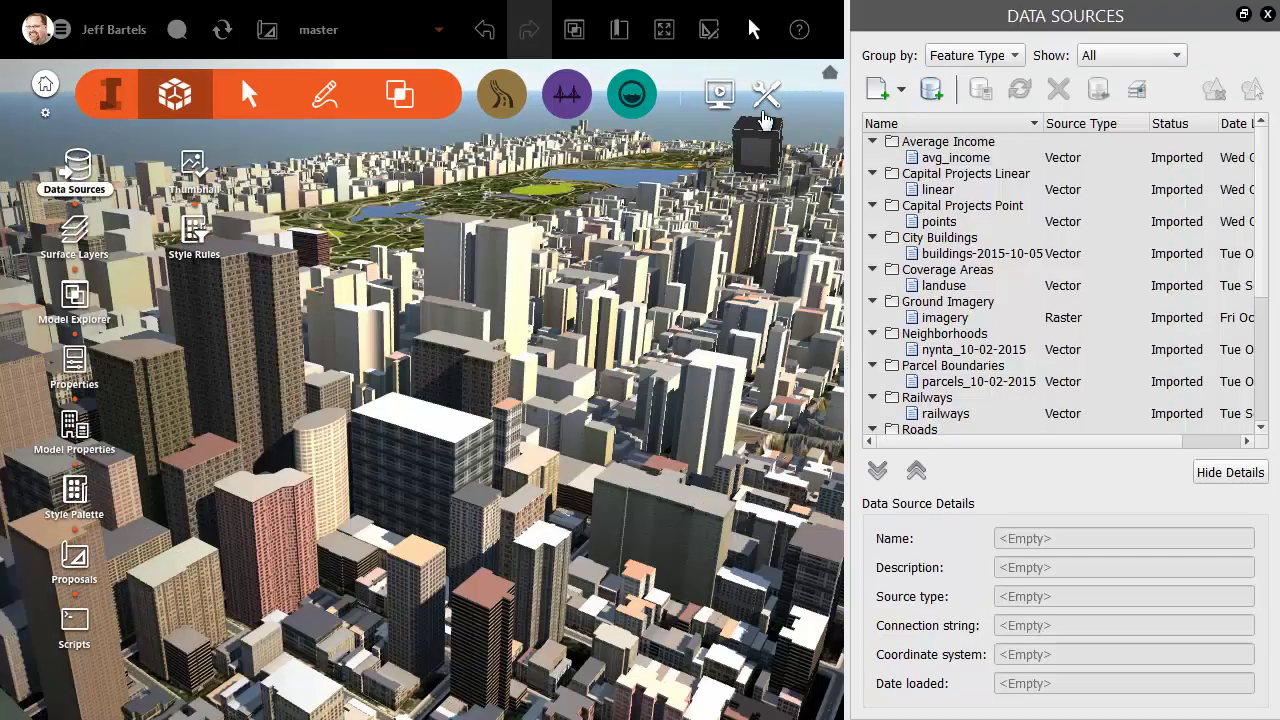
left_click(900, 89)
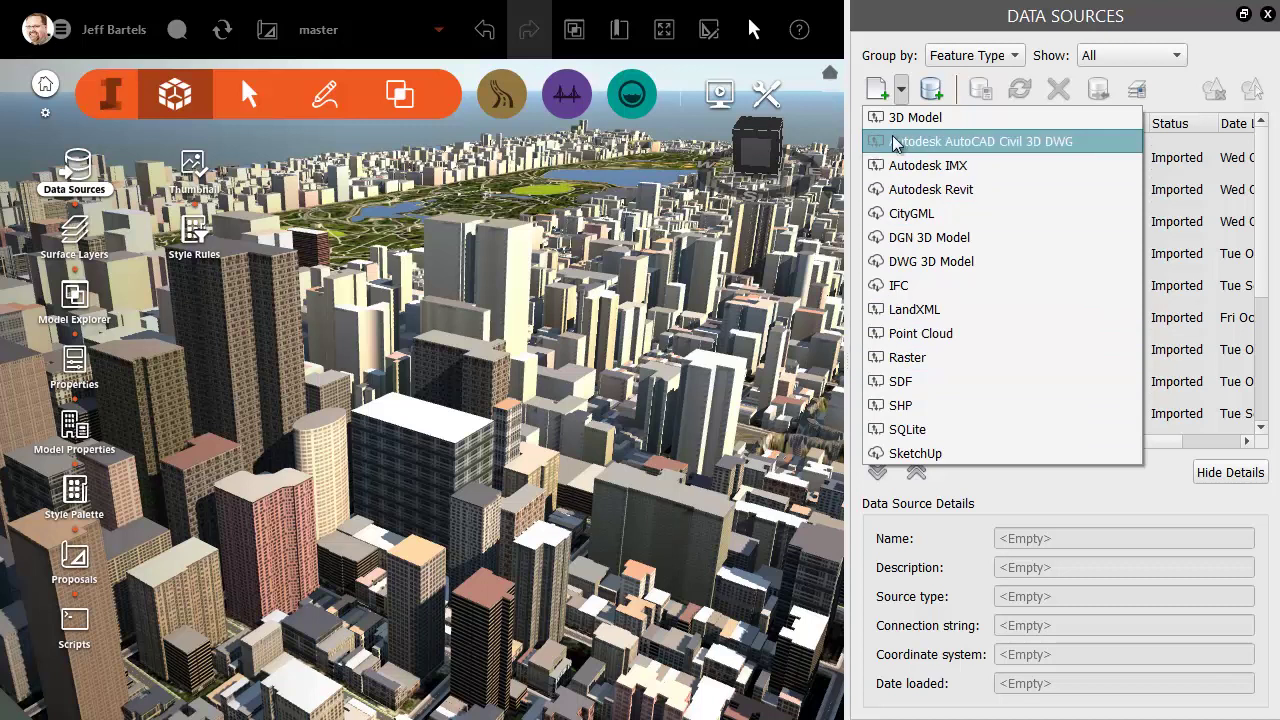
left_click(901, 93)
- Review the Connect to Data Source options (Generic, OSGeo.SDF.4.0), then close it without connecting
left_click(931, 90)
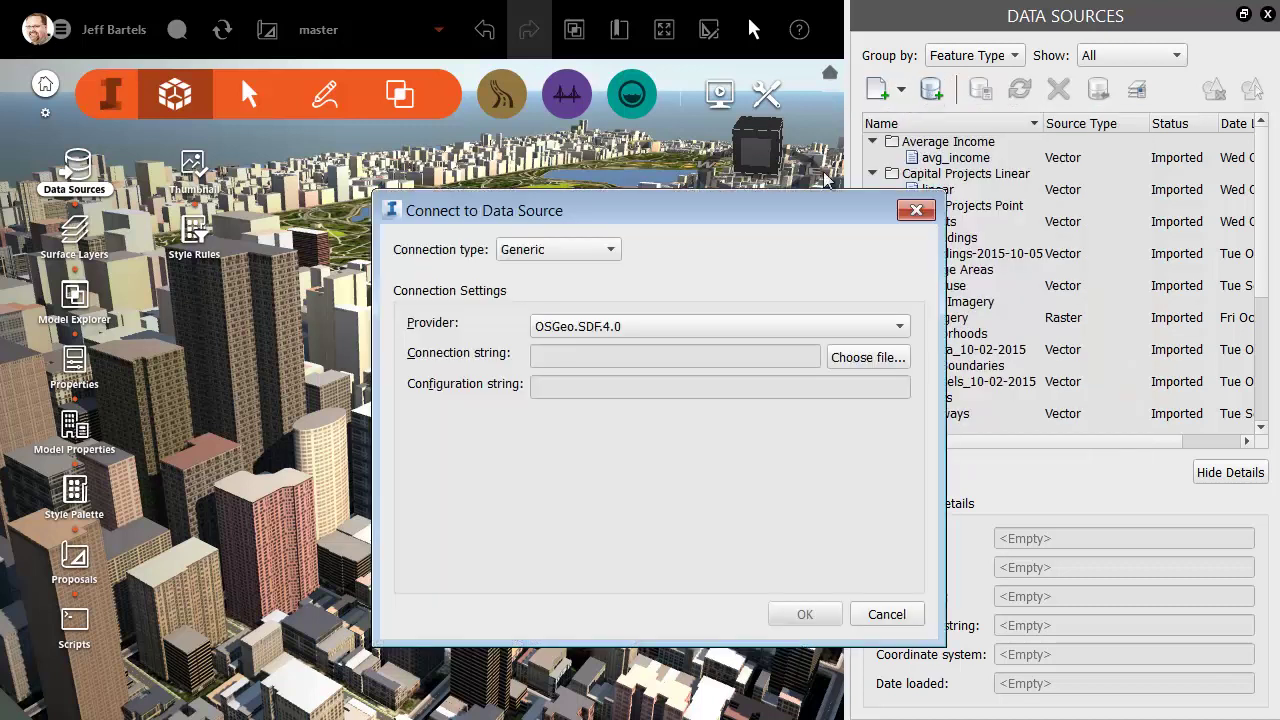
left_click(612, 251)
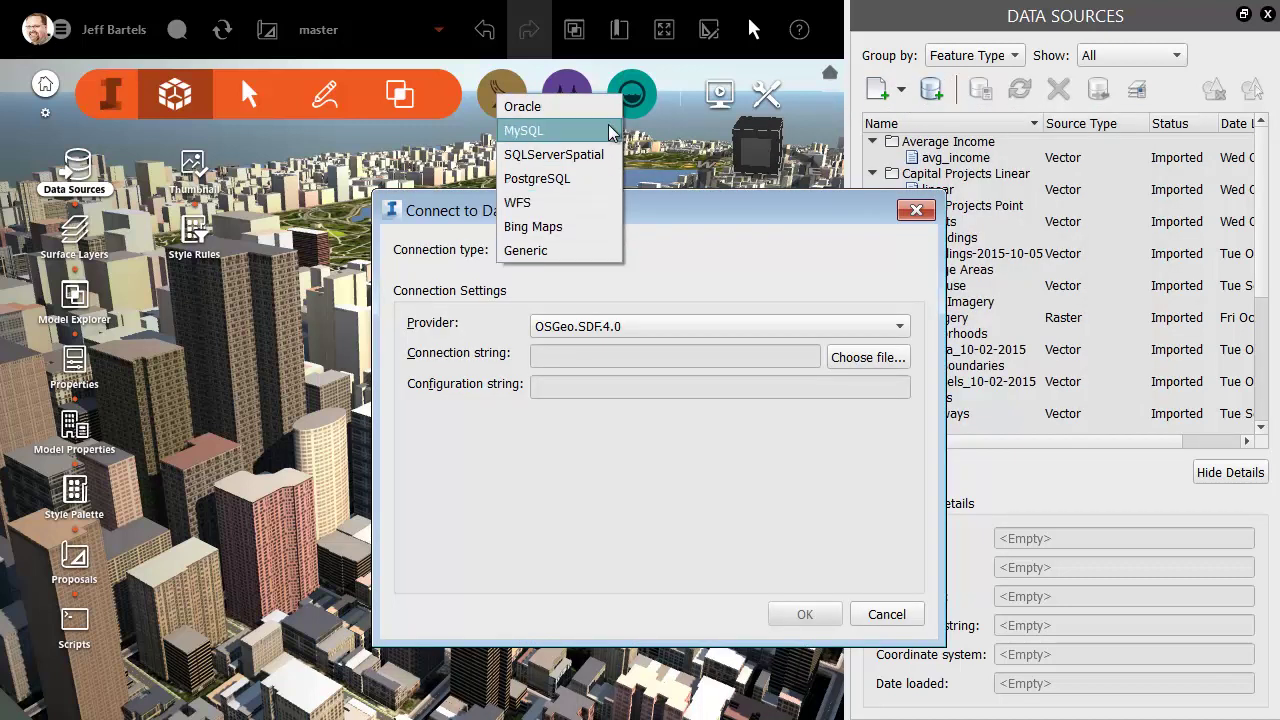
left_click(607, 251)
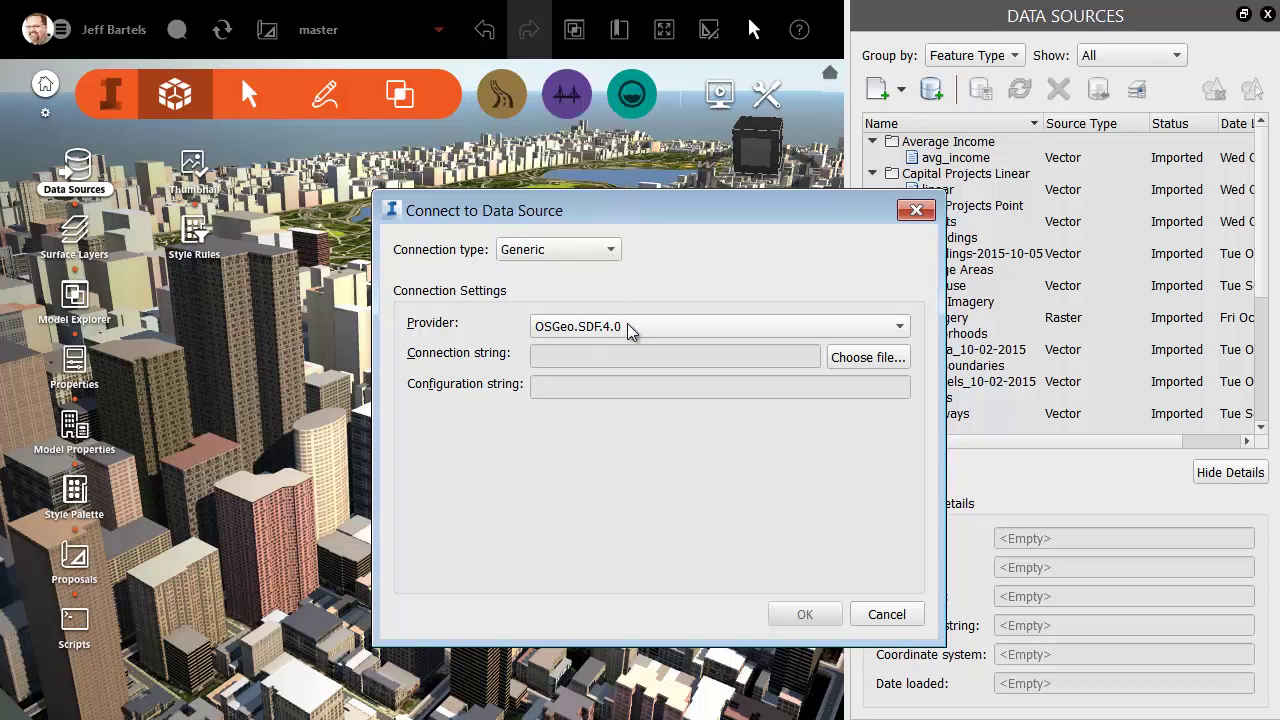
left_click(629, 327)
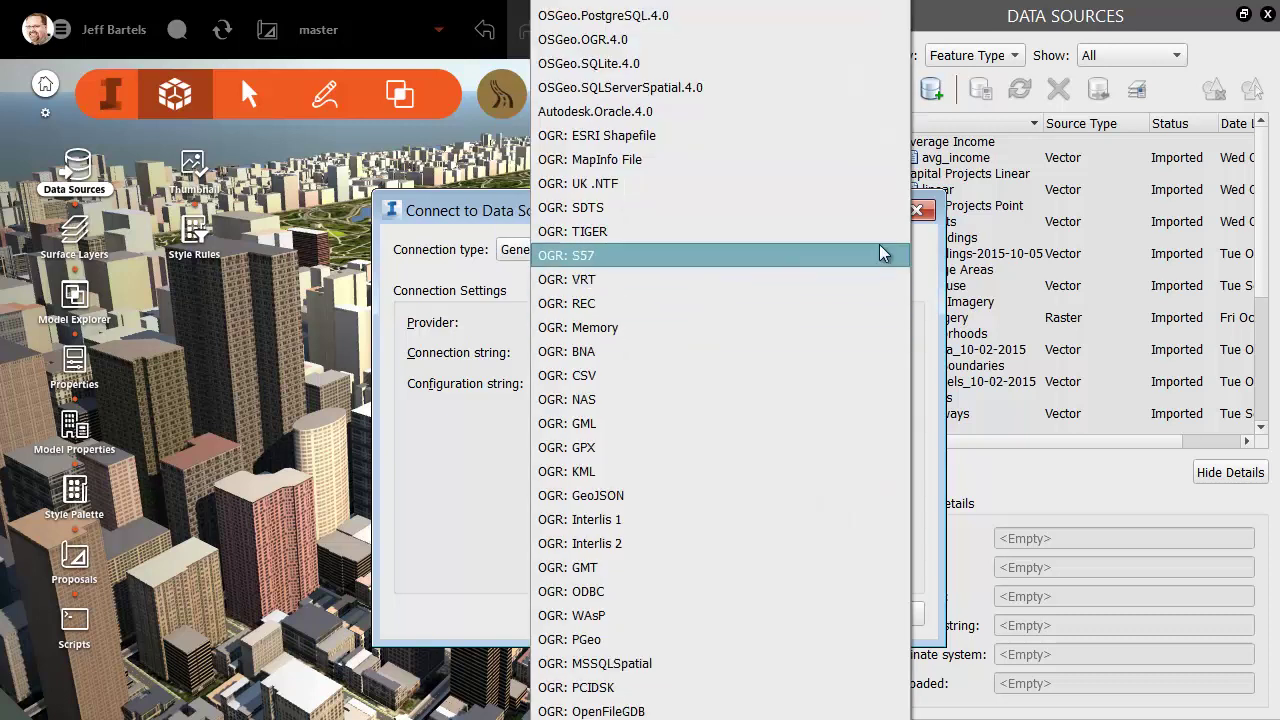
left_click(921, 212)
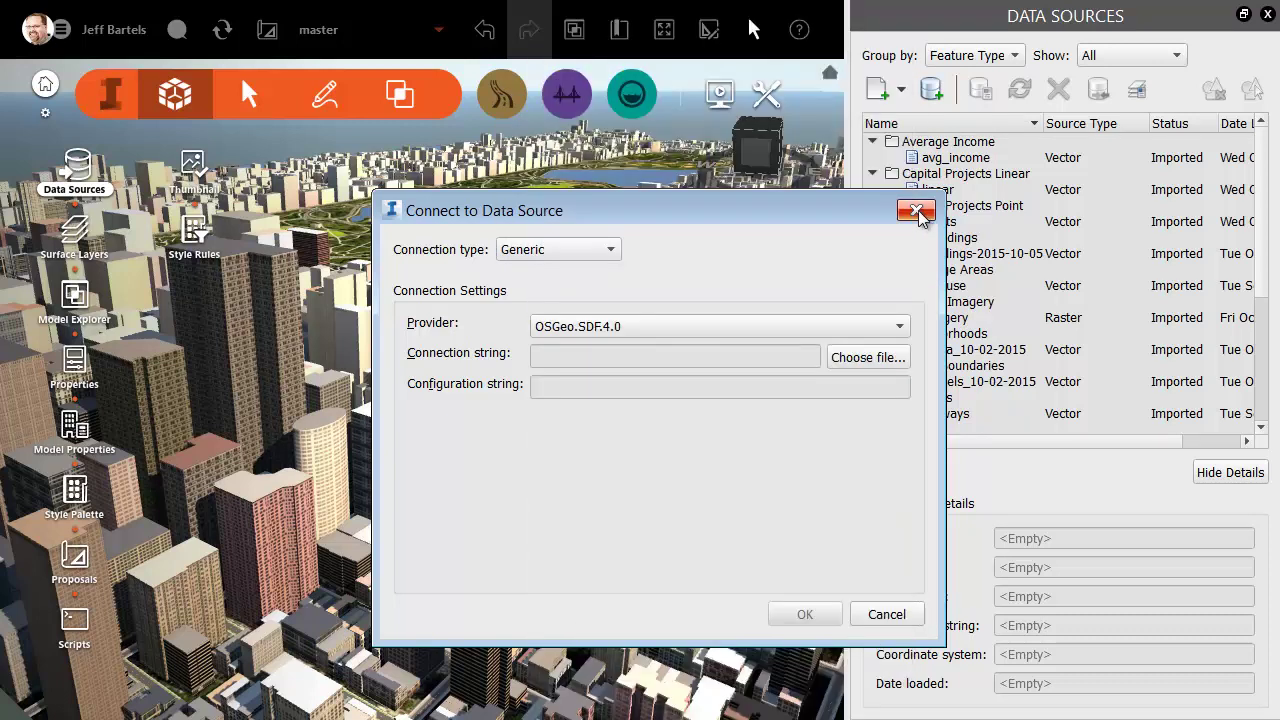
left_click(918, 212)
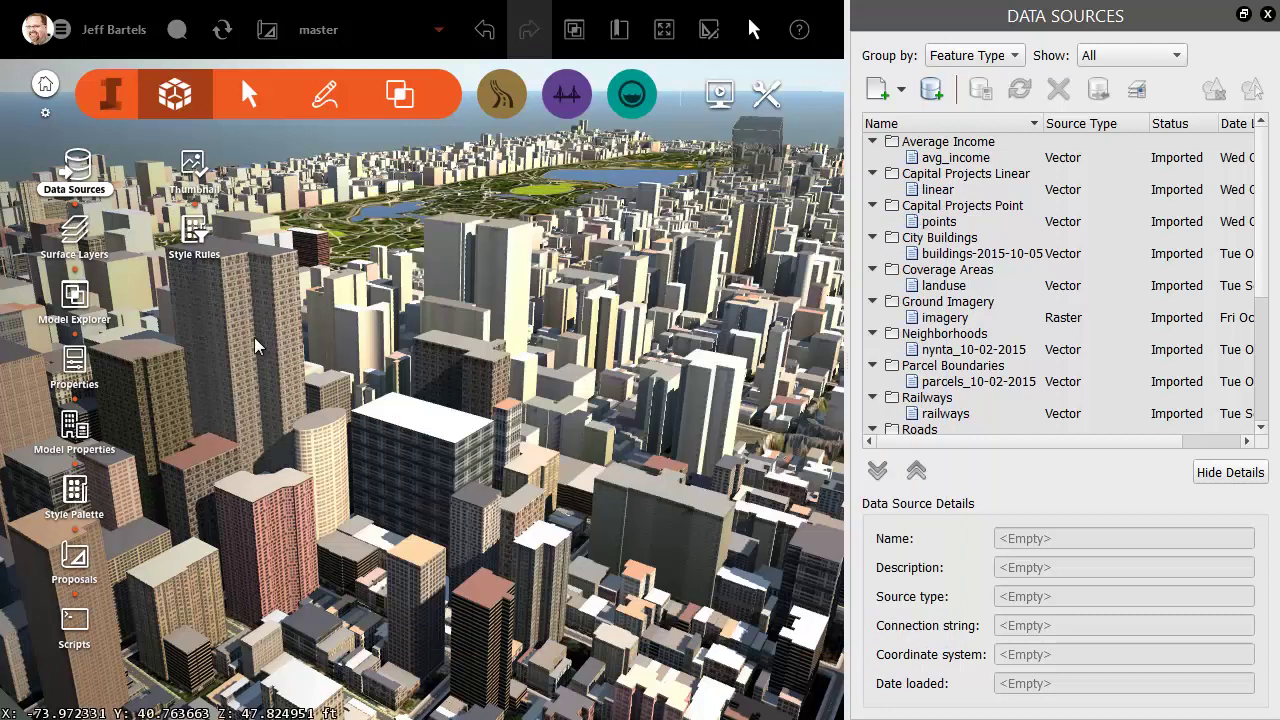
- View the Properties of the 30-floor building built in 1966, then orbit out to see both rivers
mouse_move(255, 345)
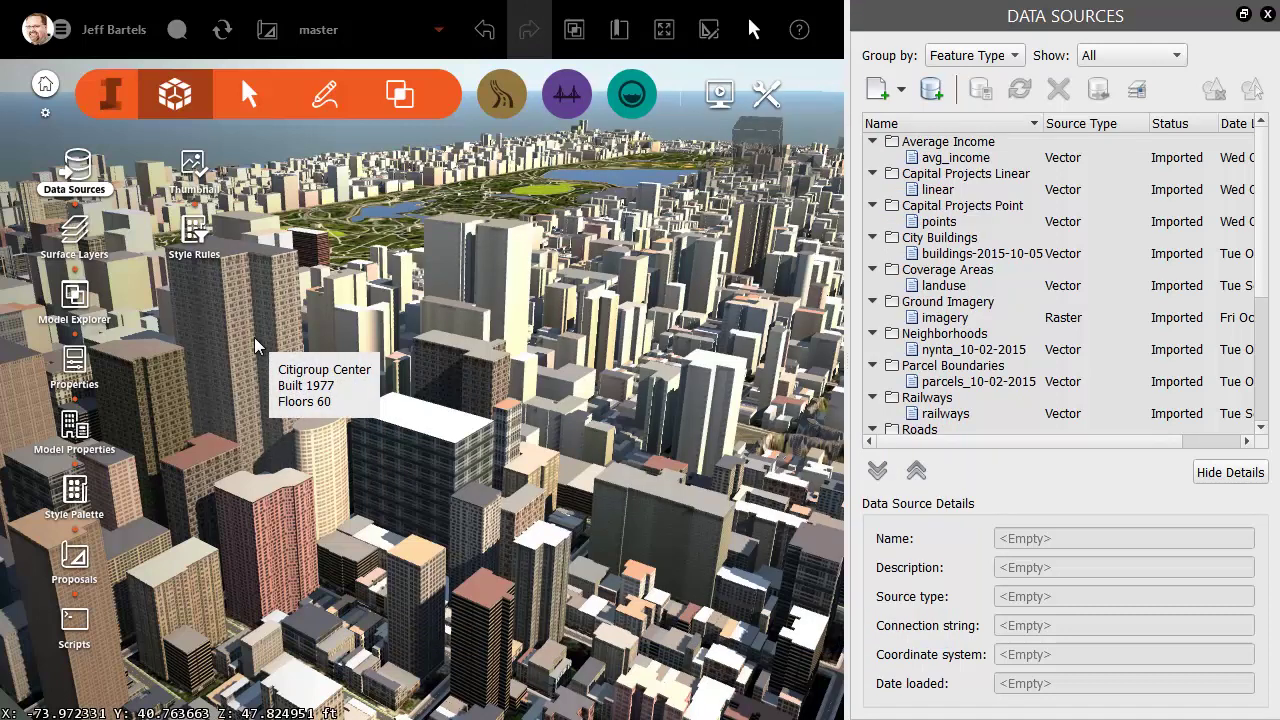
mouse_move(210, 455)
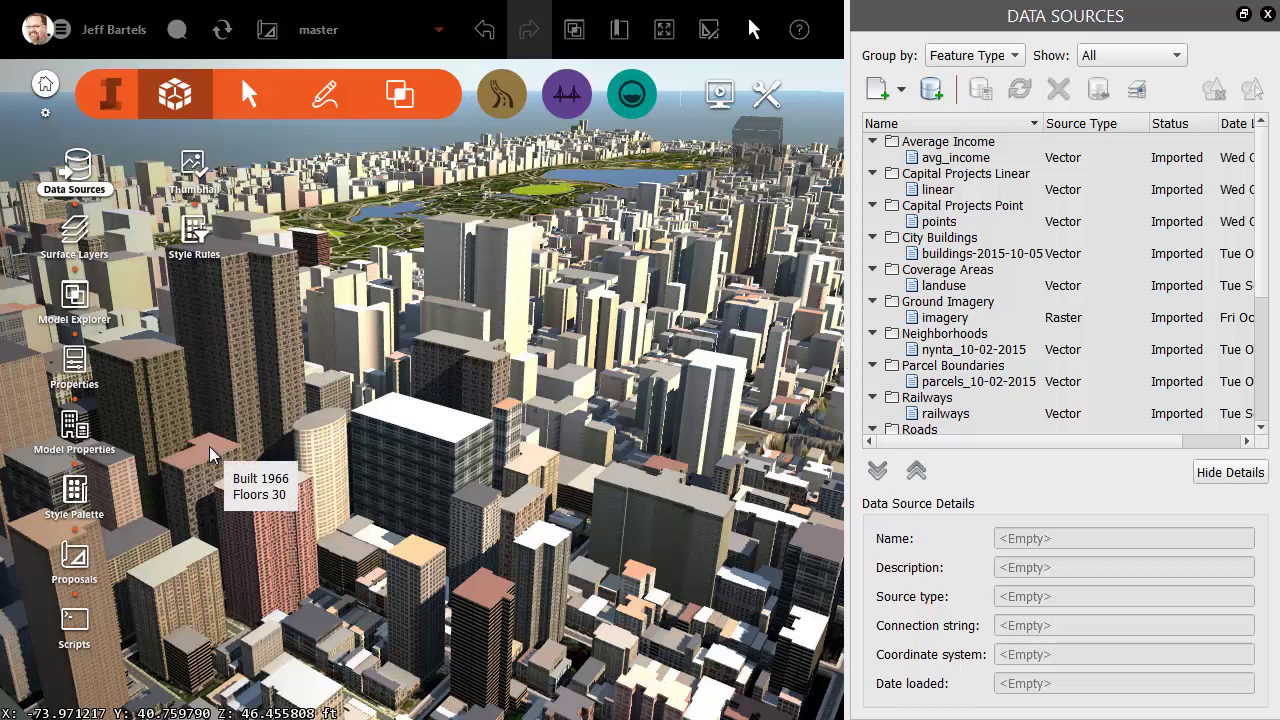
right_click(210, 455)
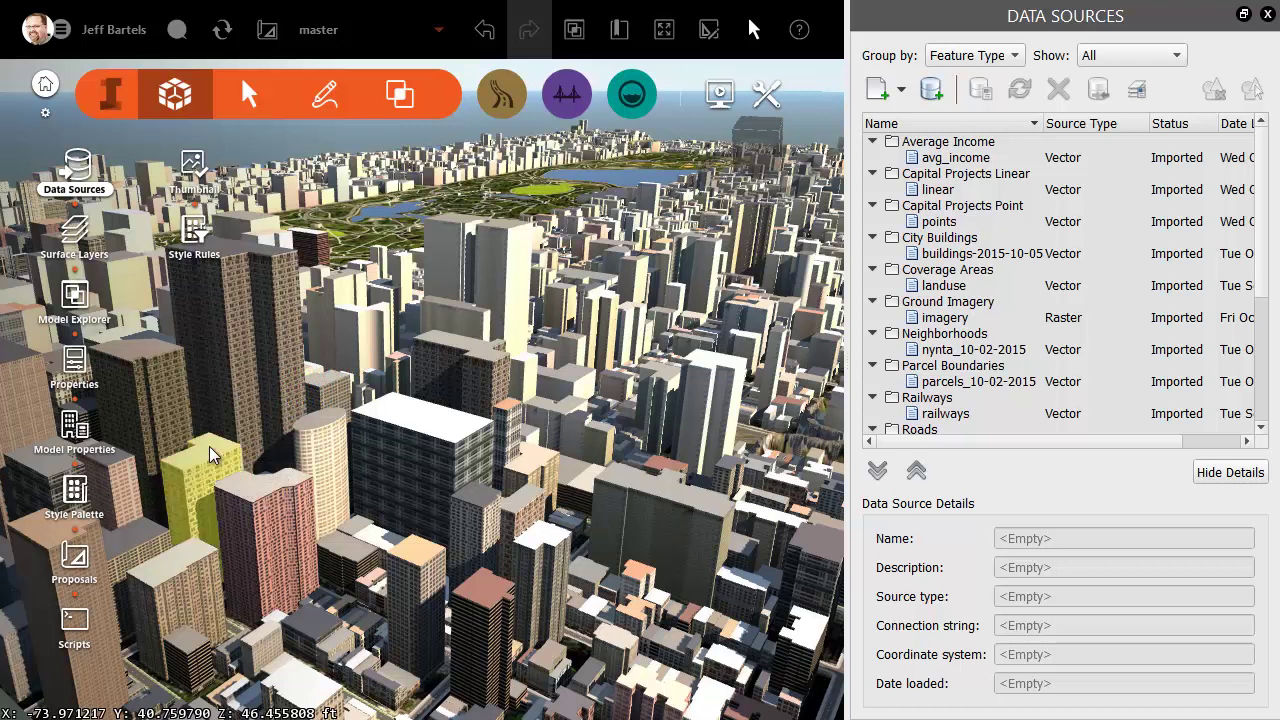
left_click(262, 678)
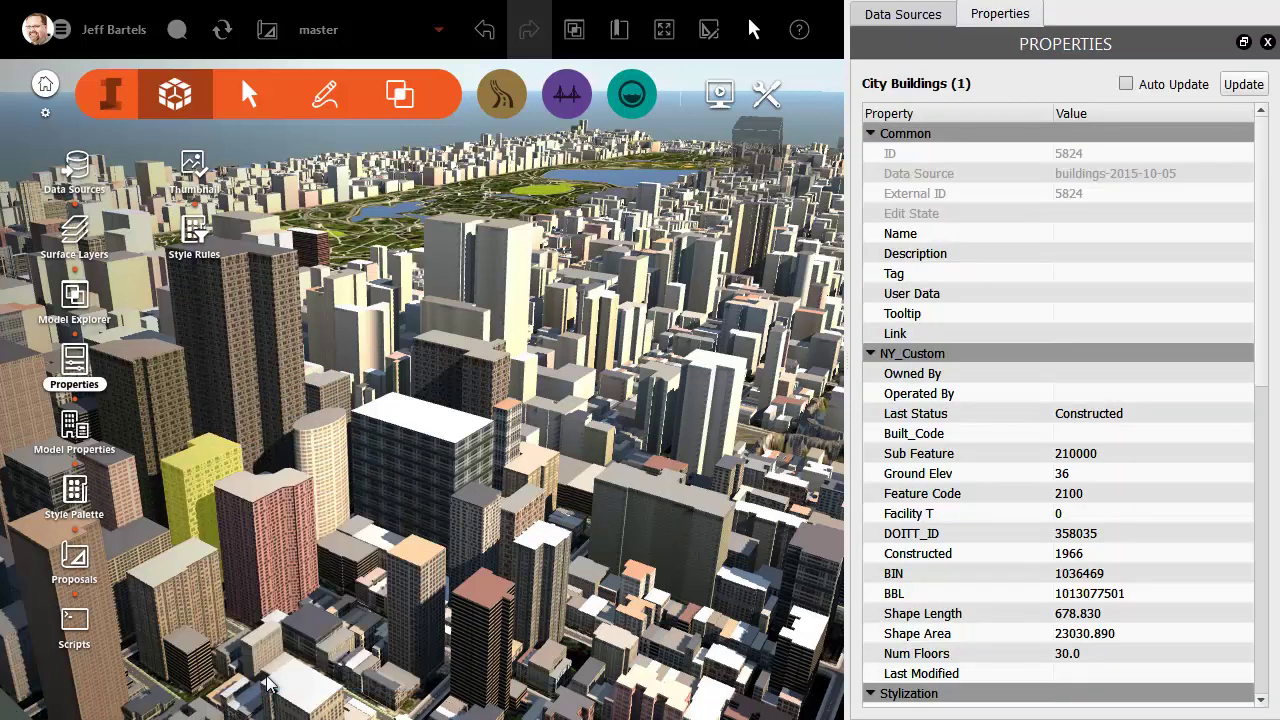
left_click_drag(1265, 373, 1266, 434)
scroll(605, 410, "down", 5)
middle_click_drag(605, 410, 440, 487)
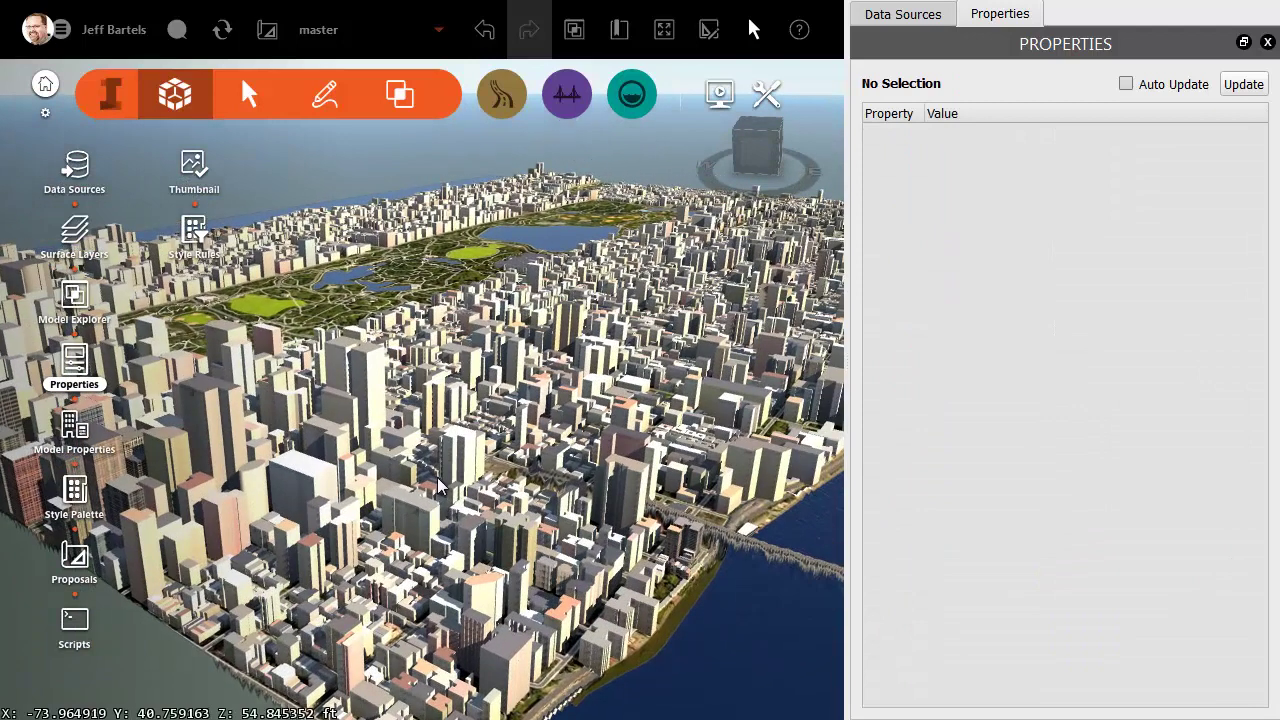
- Preview the Buildings - Number of Floors feature theme, then turn it off
left_click(400, 94)
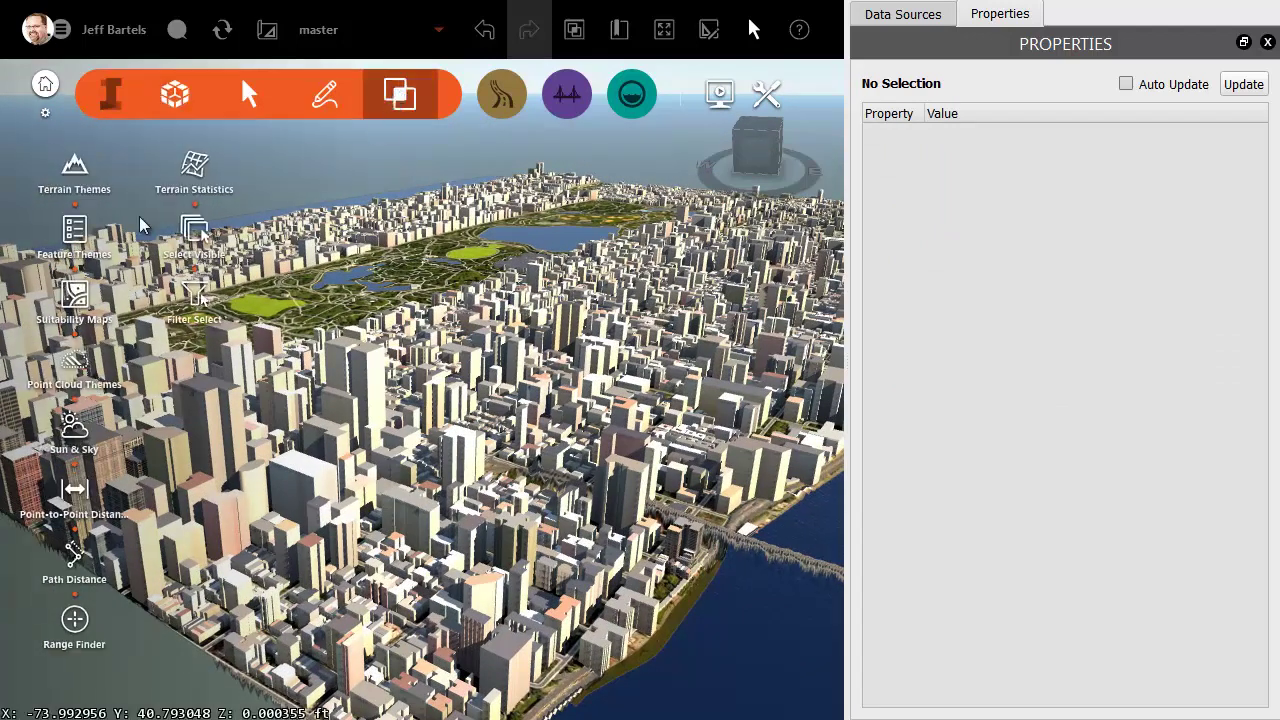
left_click(74, 230)
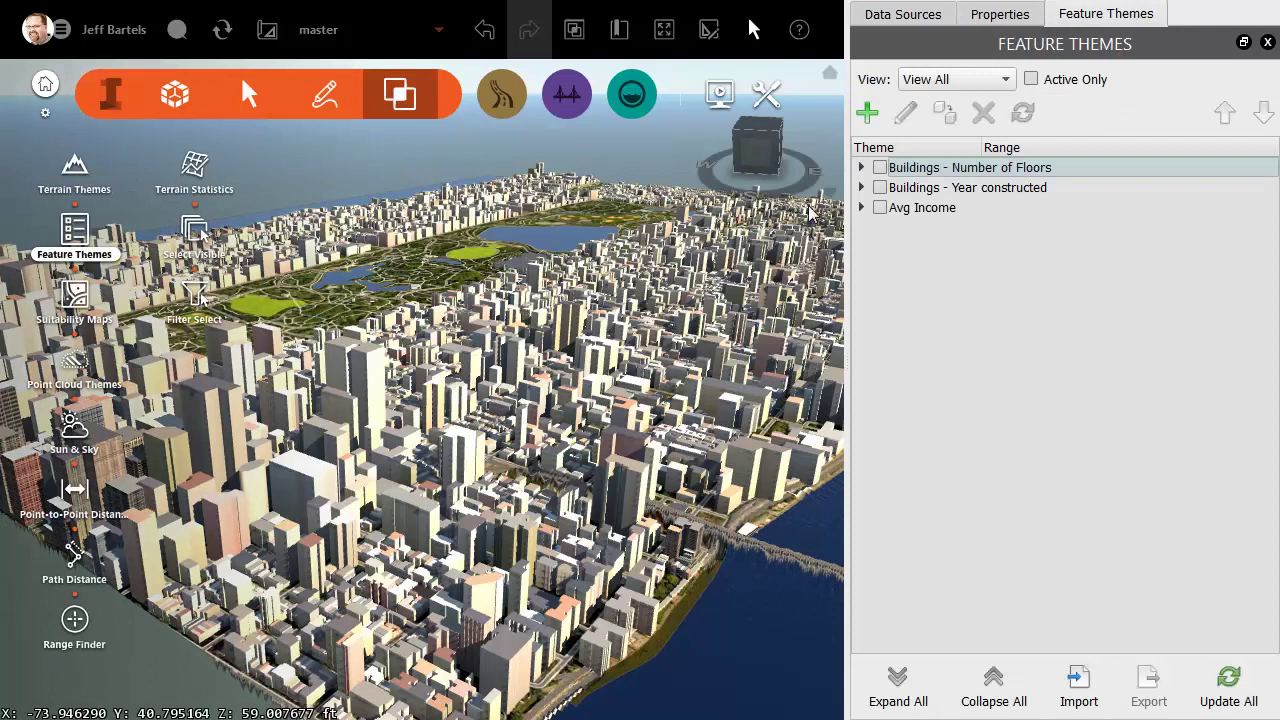
left_click(880, 168)
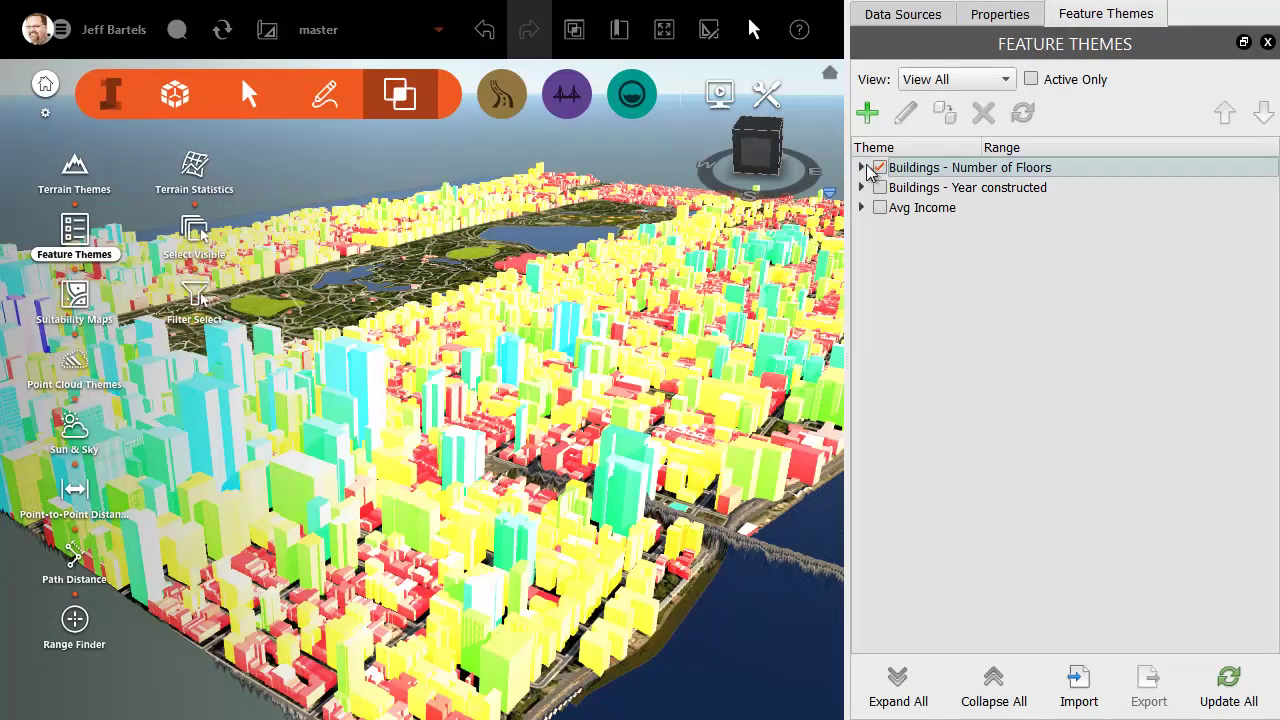
left_click(862, 168)
left_click(862, 168)
left_click(880, 168)
- Preview Buildings - Year constructed and its five ranges, then turn it off
left_click(879, 188)
left_click(862, 188)
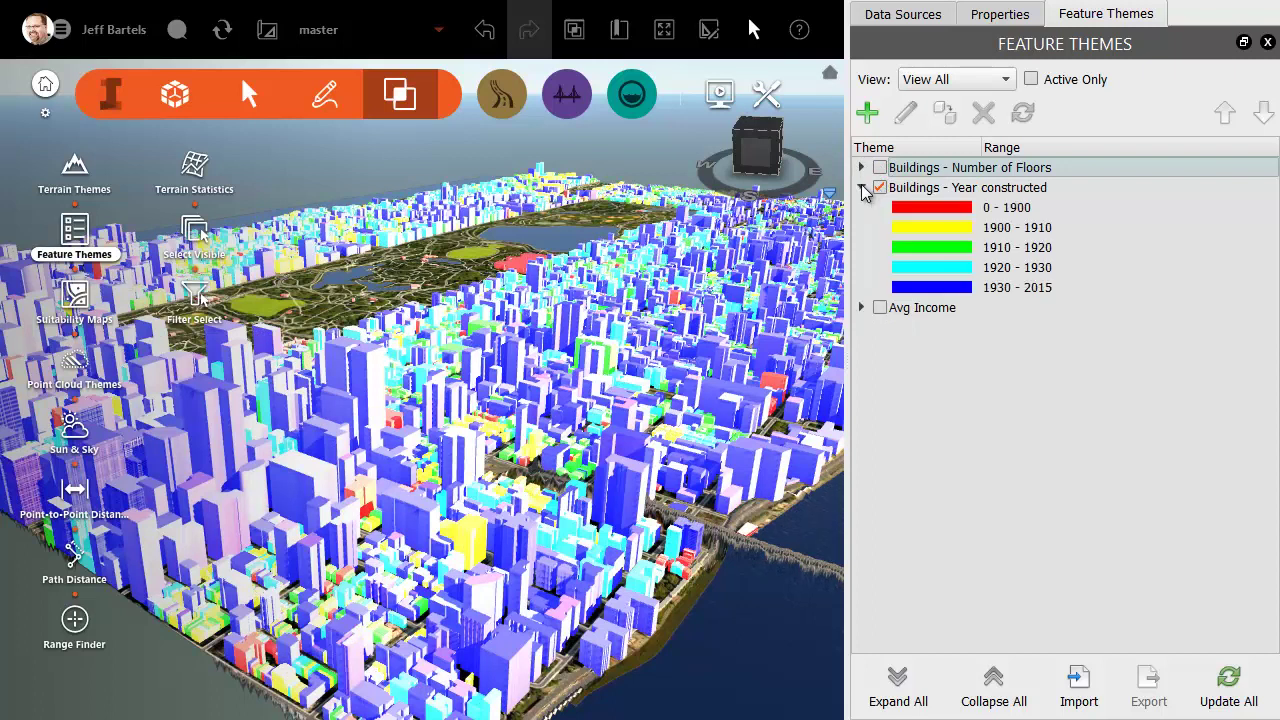
left_click(880, 189)
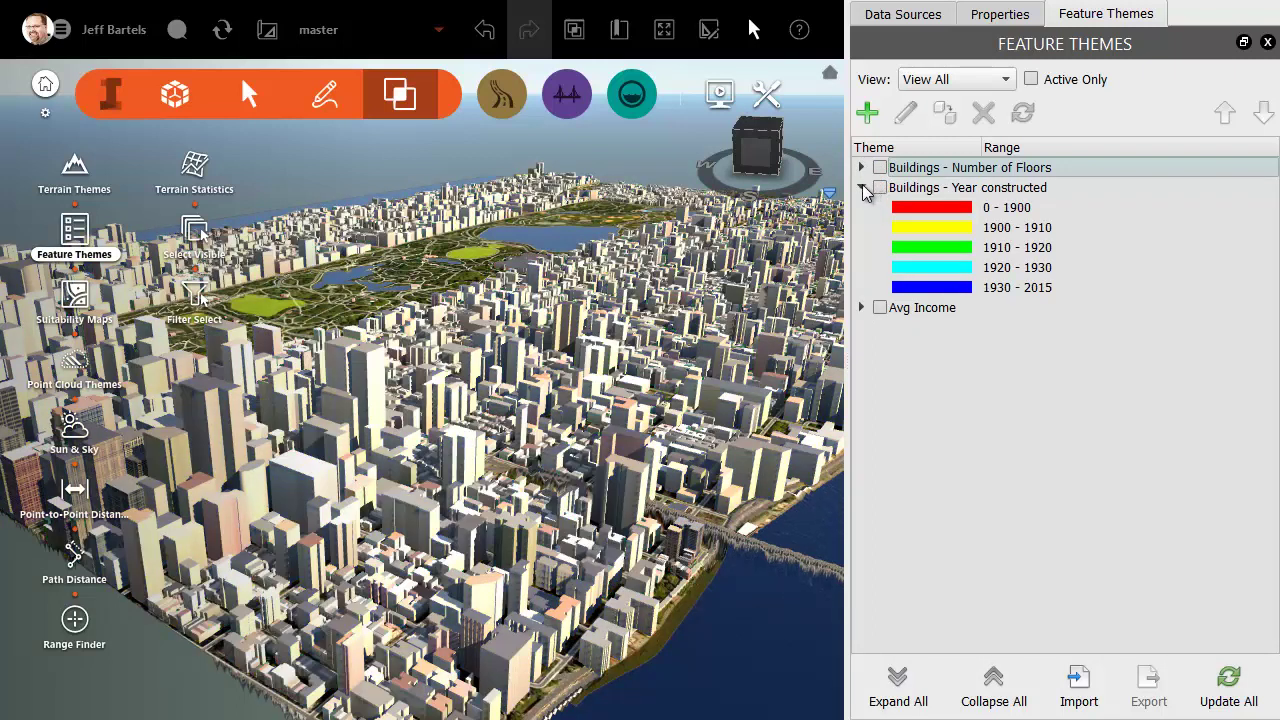
left_click(862, 188)
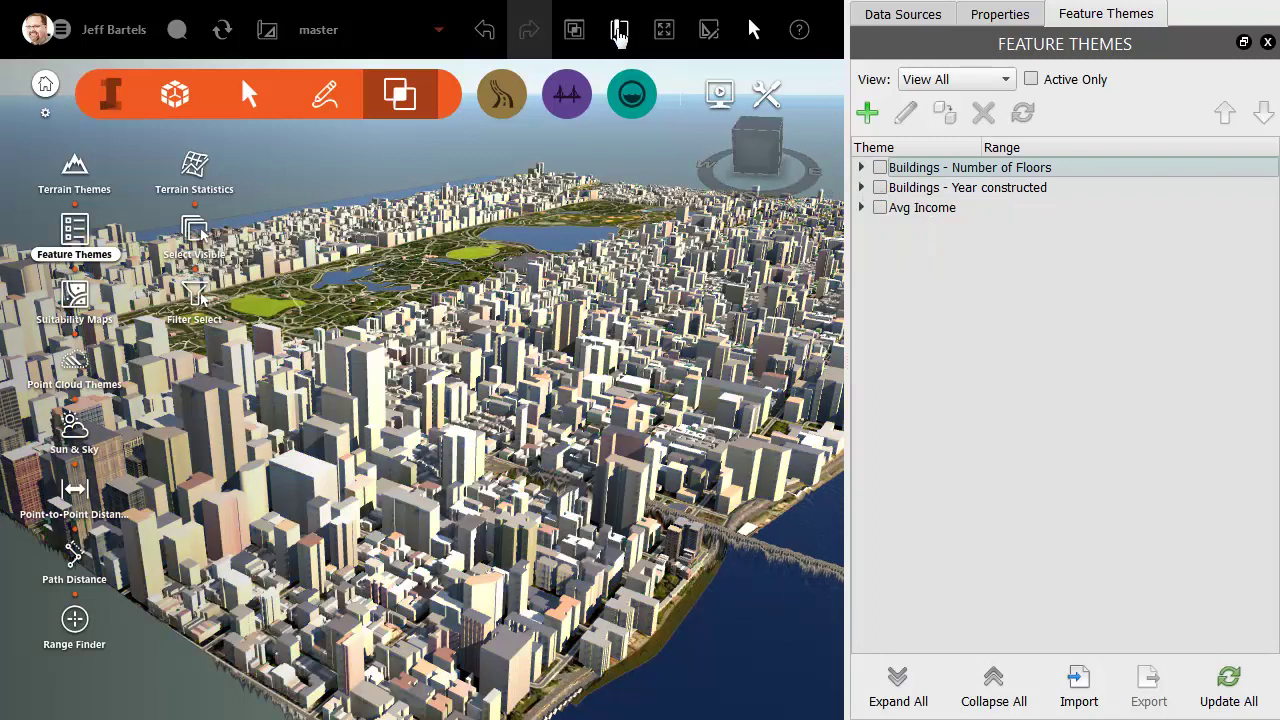
- Jump to the Overall bookmark and show the Model Explorer layers such as City Buildings
left_click(619, 31)
scroll(490, 130, "down", 2)
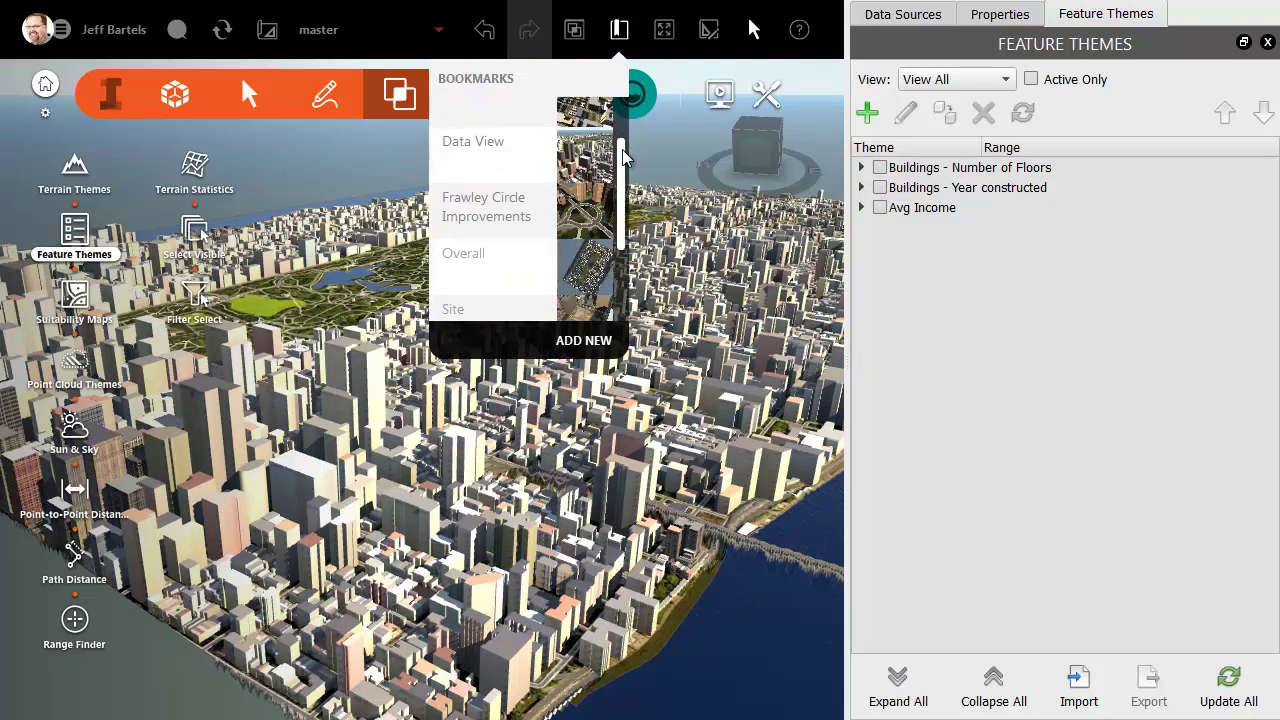
left_click(490, 262)
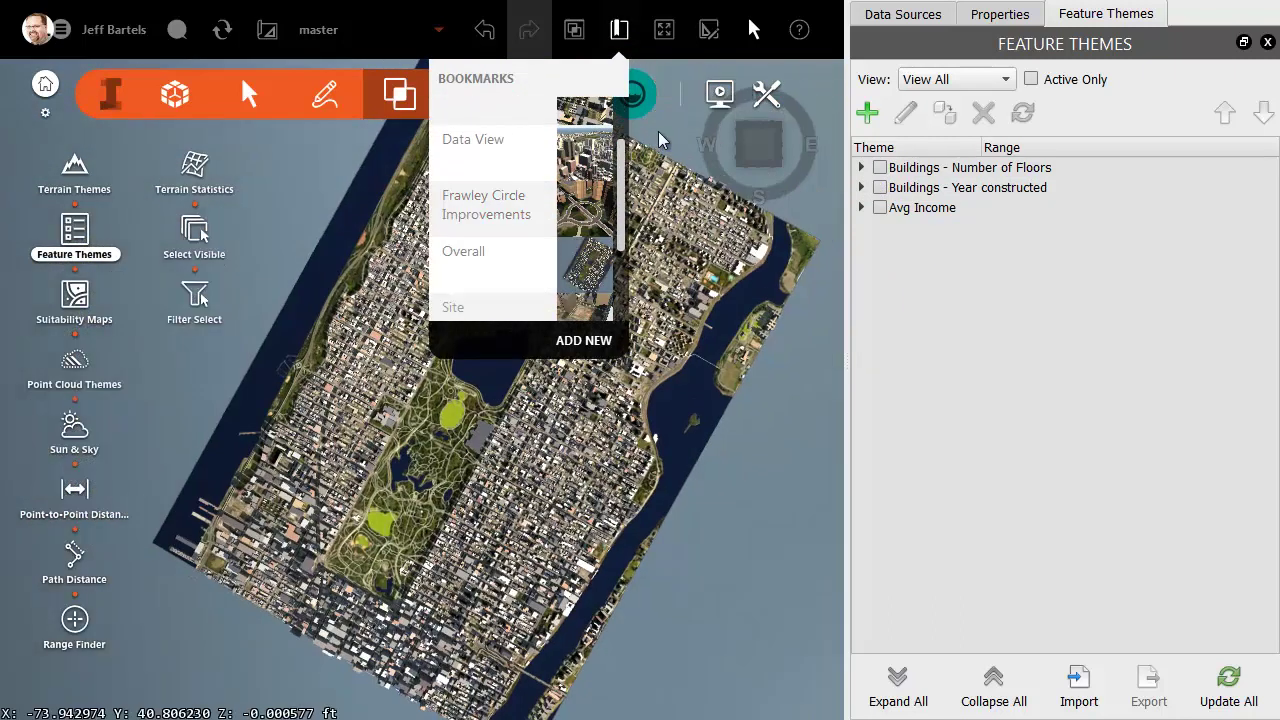
left_click(109, 91)
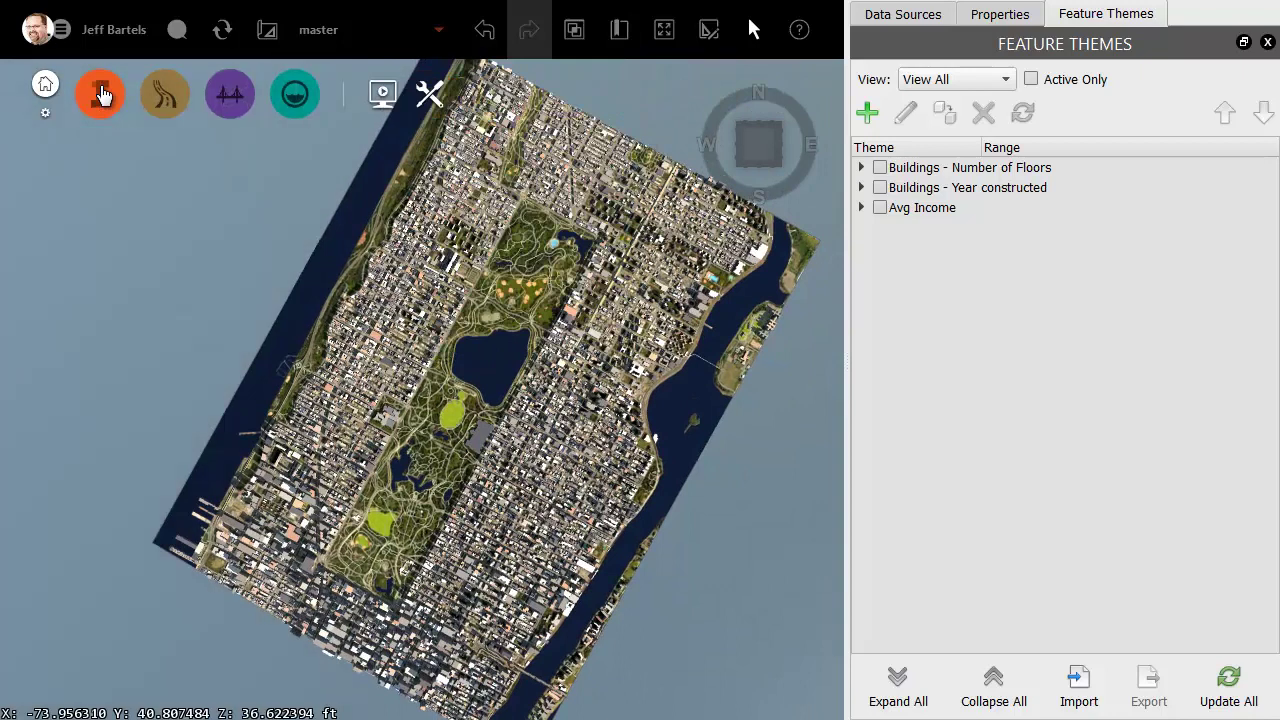
left_click(574, 33)
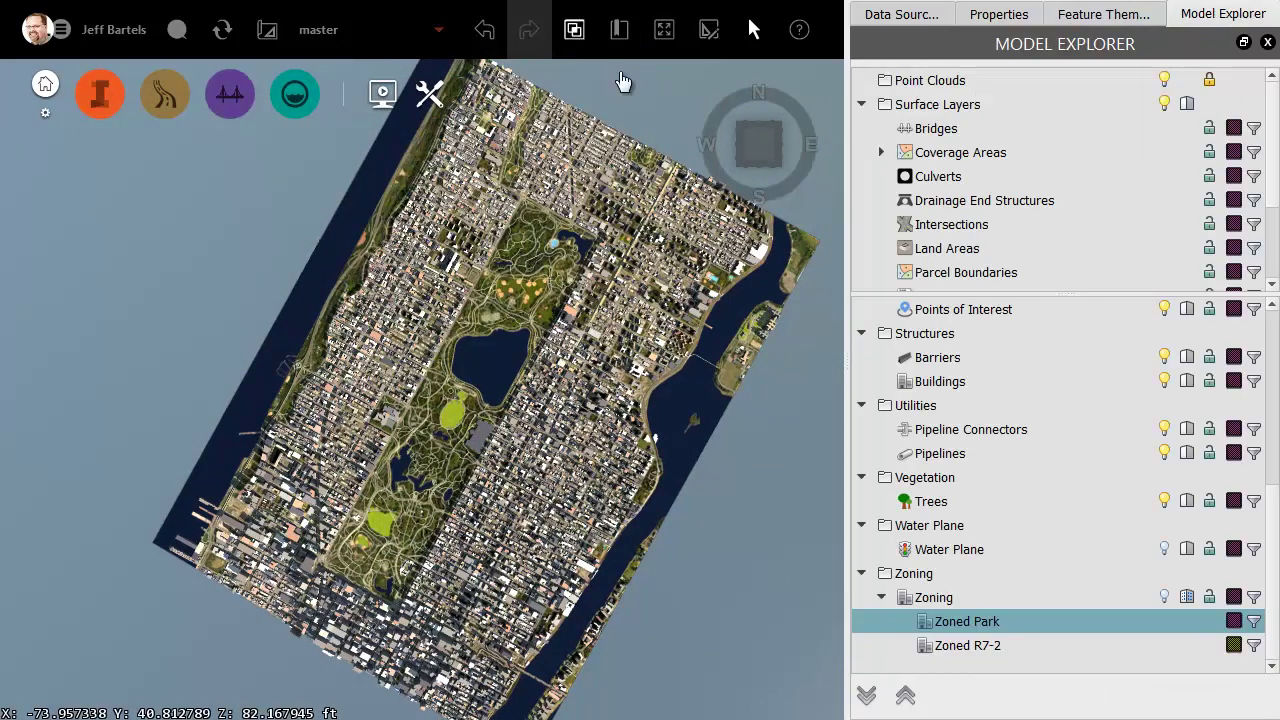
scroll(1273, 510, "up", 5)
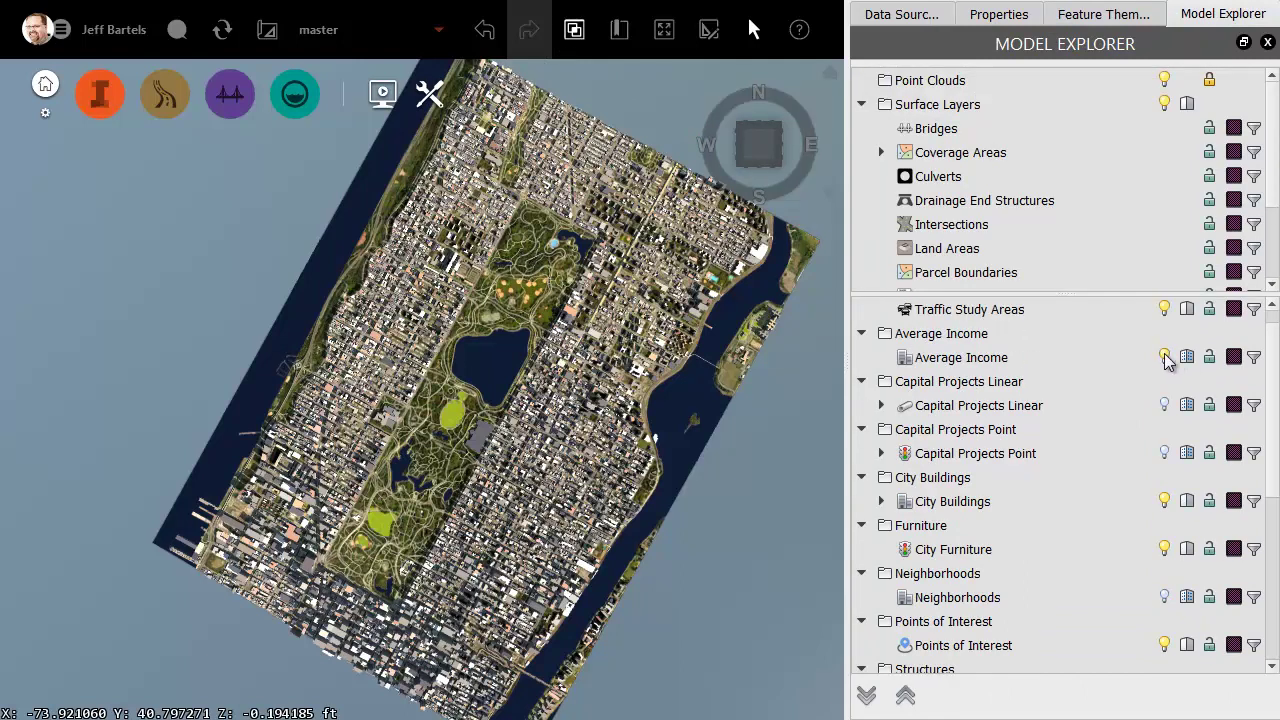
- Preview the Avg Income theme legend, turn it off, and close Feature Themes
left_click(1086, 17)
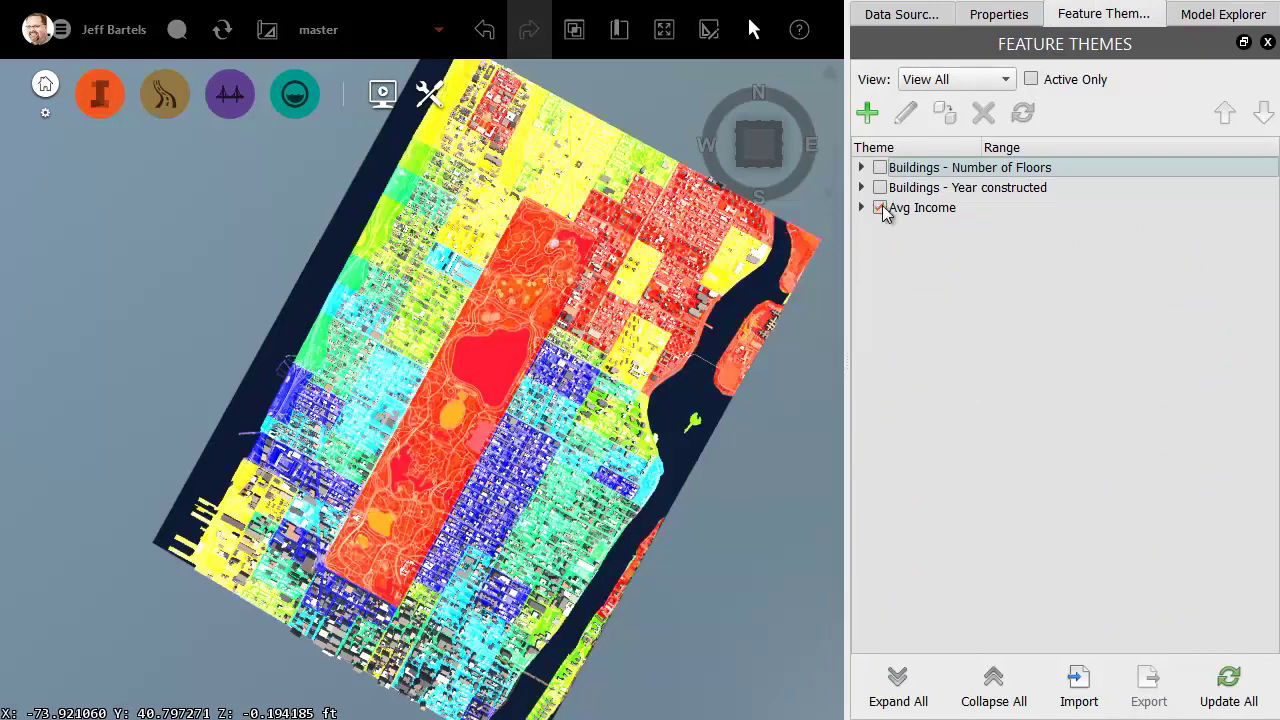
left_click(862, 208)
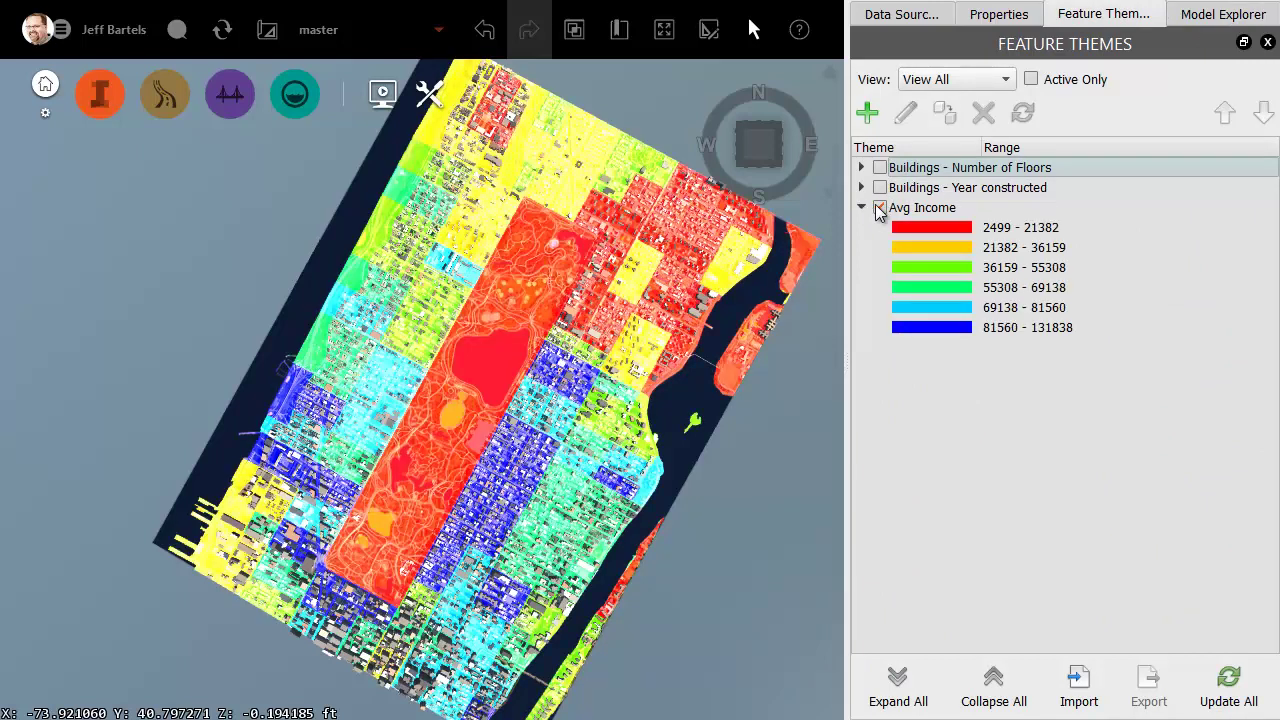
left_click(880, 208)
left_click(861, 208)
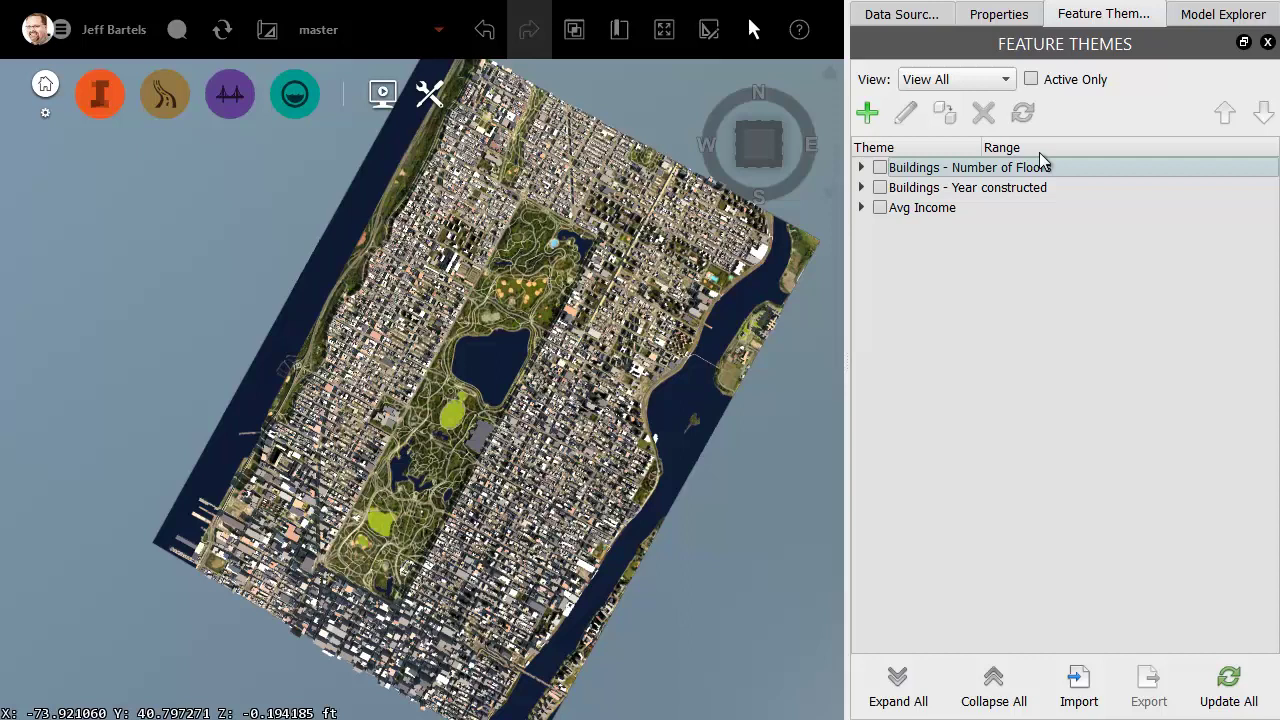
left_click(1268, 43)
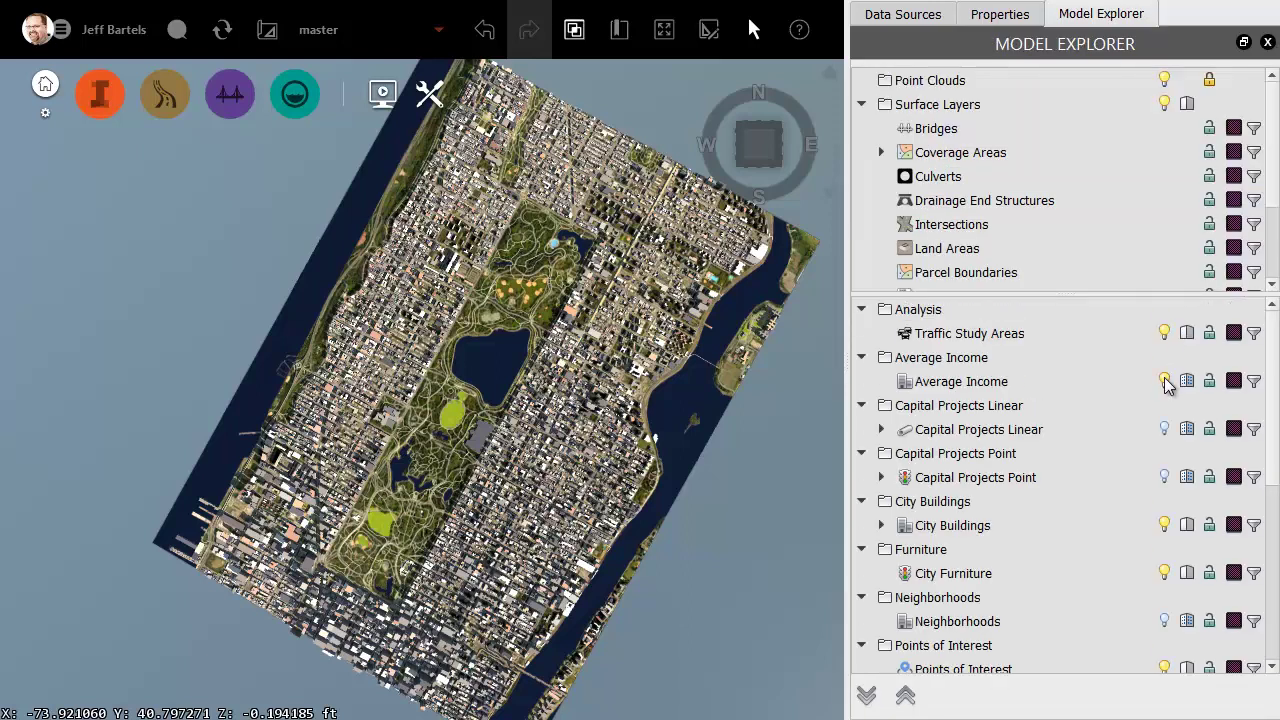
- Show the Zoned Park (magenta) and Zoned R7-2 (yellow) overlays, hide them, and list bookmarks
left_click_drag(1273, 367, 1273, 542)
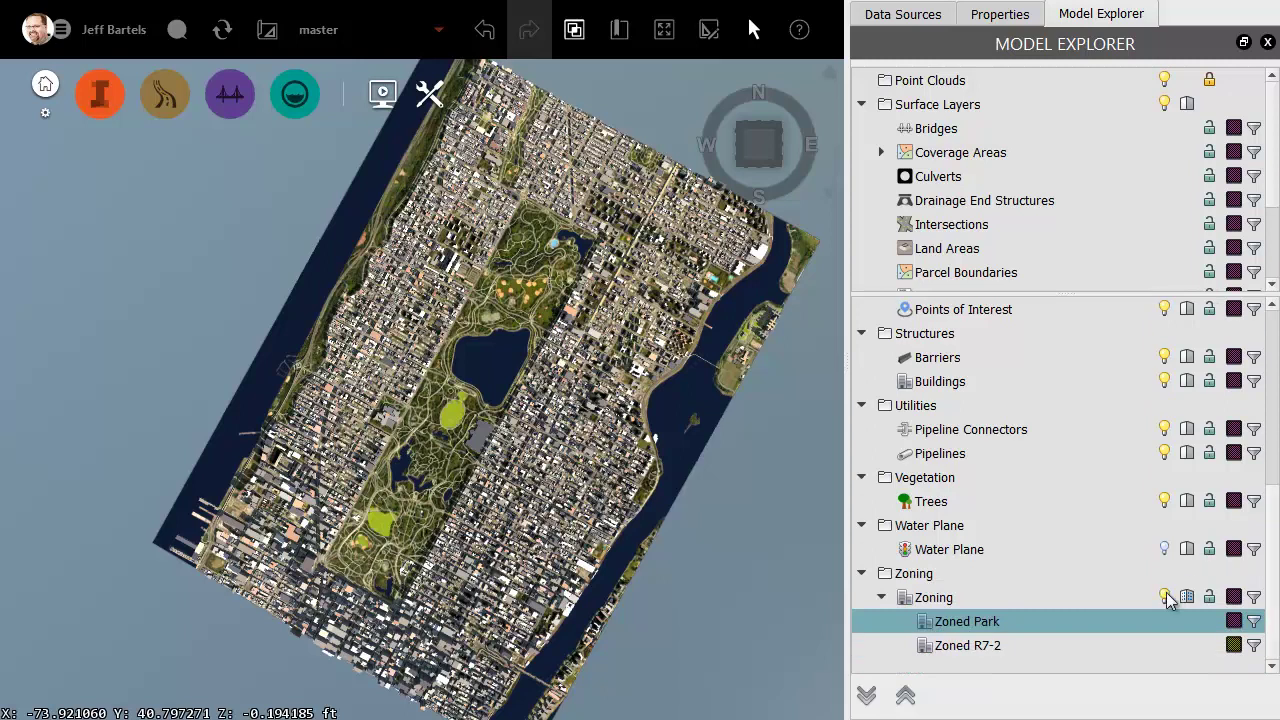
left_click(1232, 623)
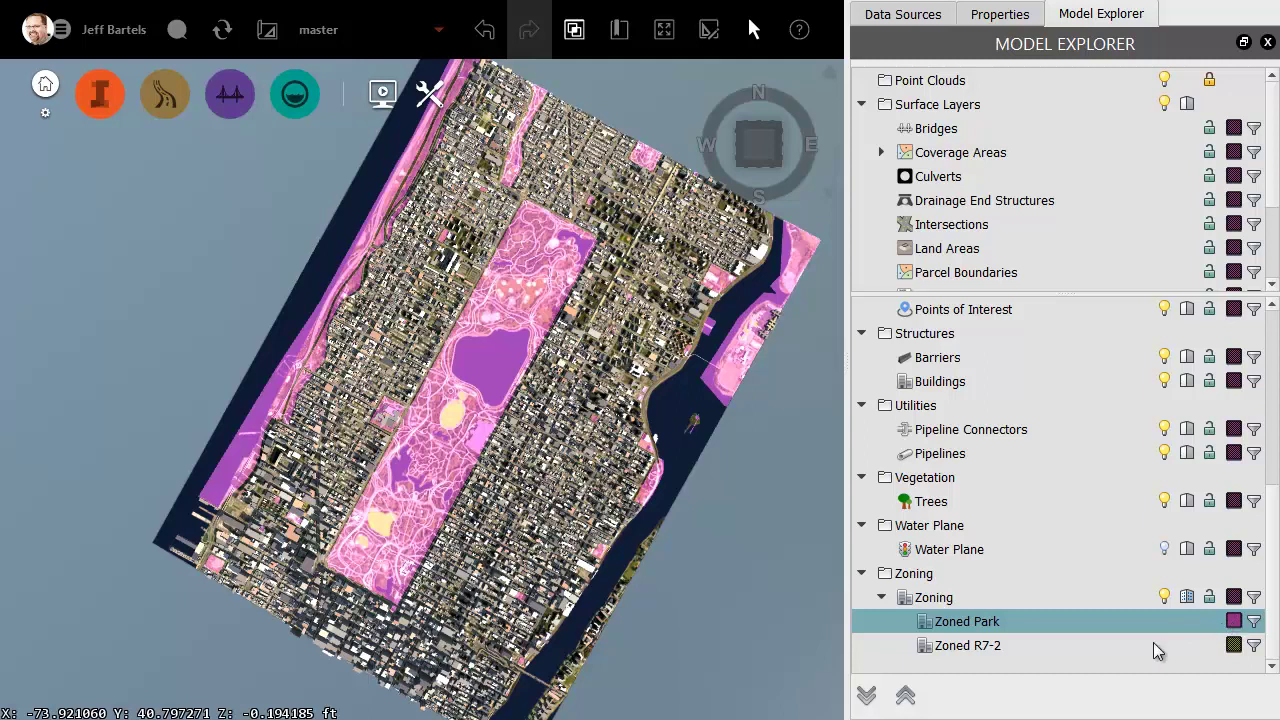
left_click(1234, 646)
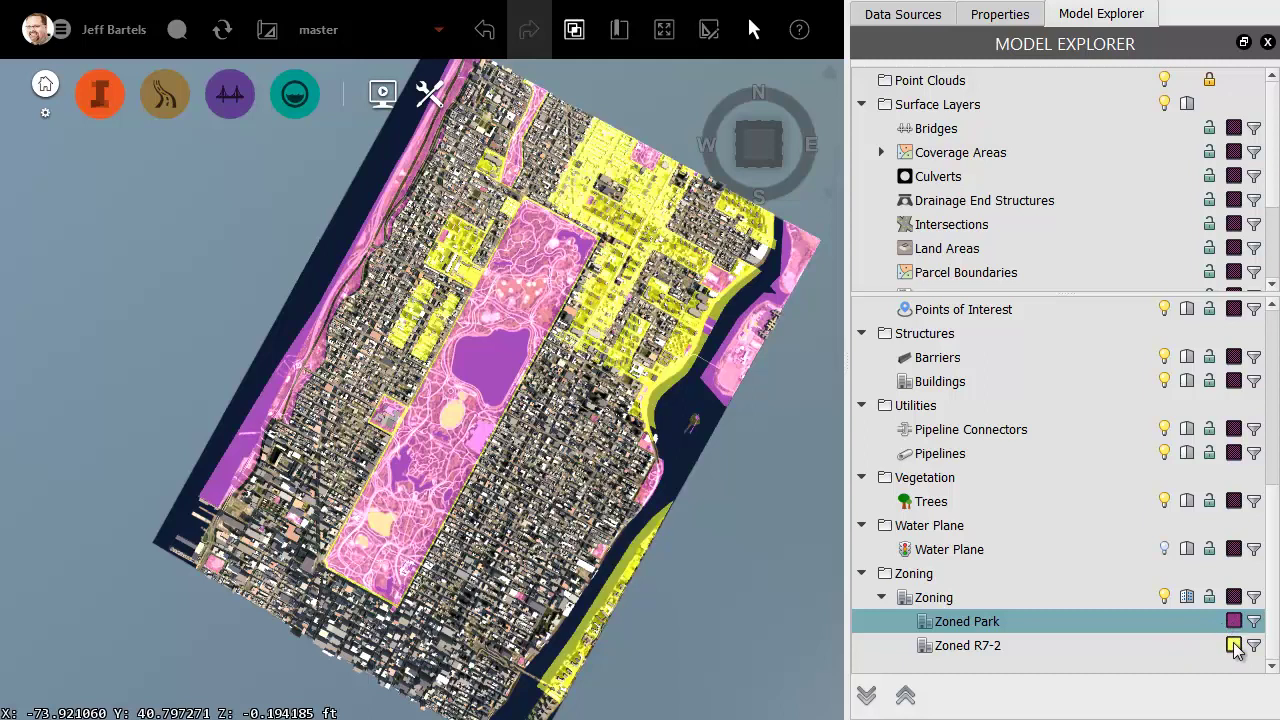
left_click(1235, 646)
left_click(1232, 623)
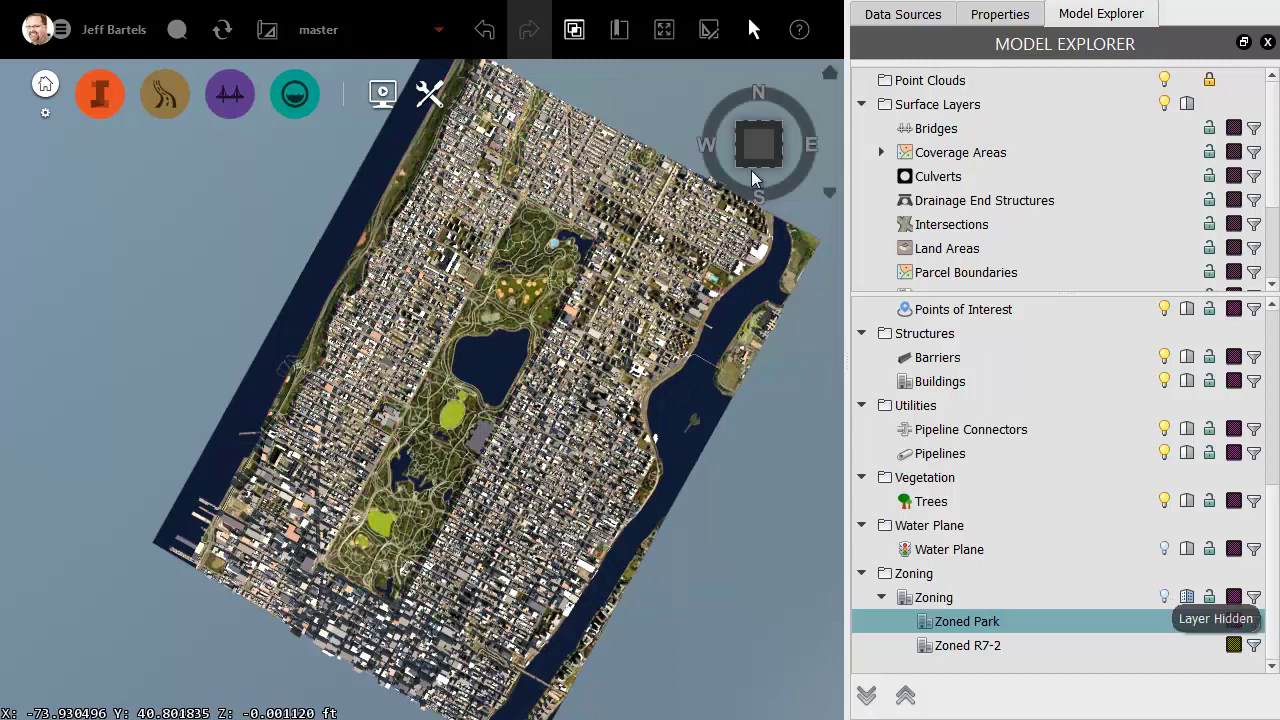
left_click(622, 32)
left_click_drag(621, 143, 621, 200)
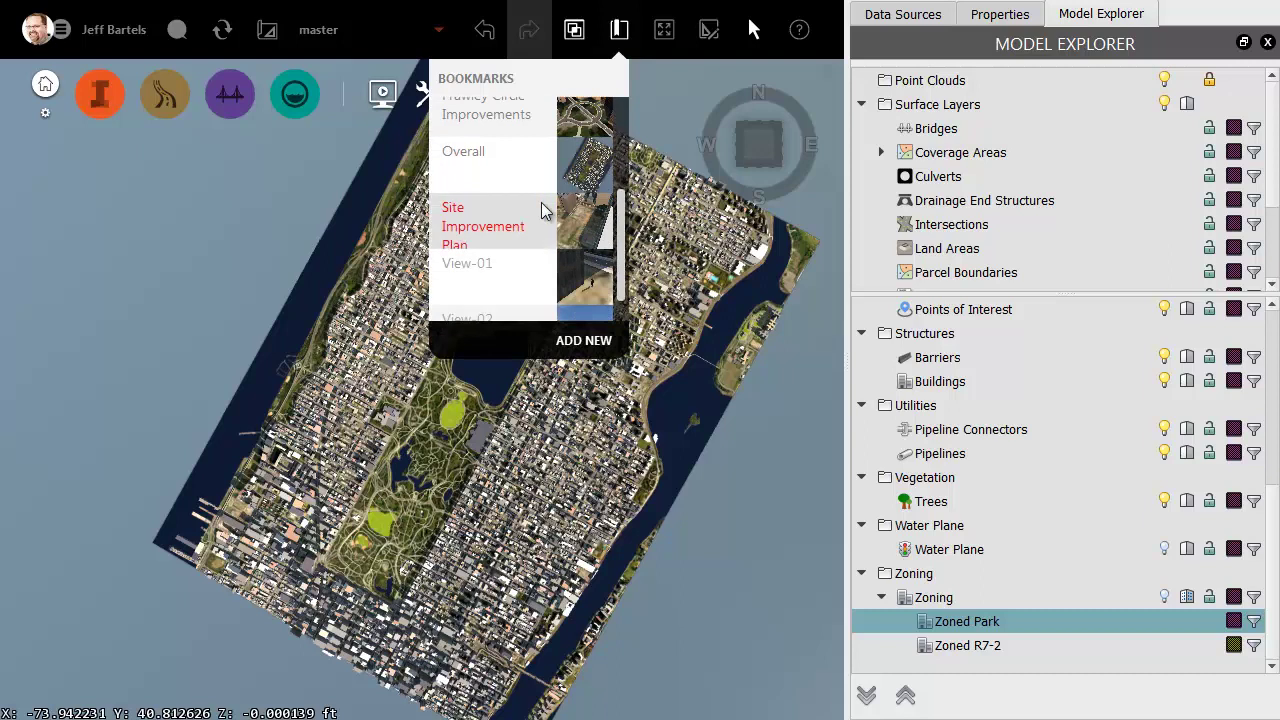
- Fly to the Site Improvement Plan bookmark and add a new proposal named Site_Improvement
left_click(497, 220)
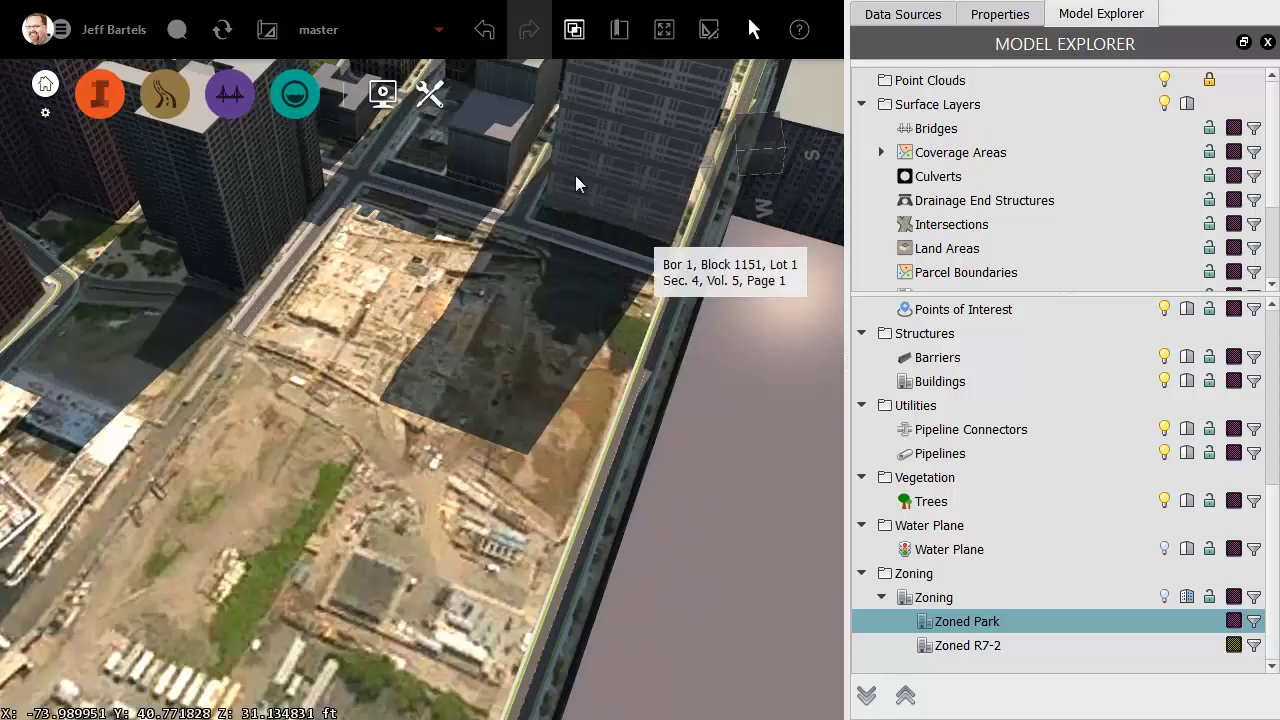
left_click(439, 31)
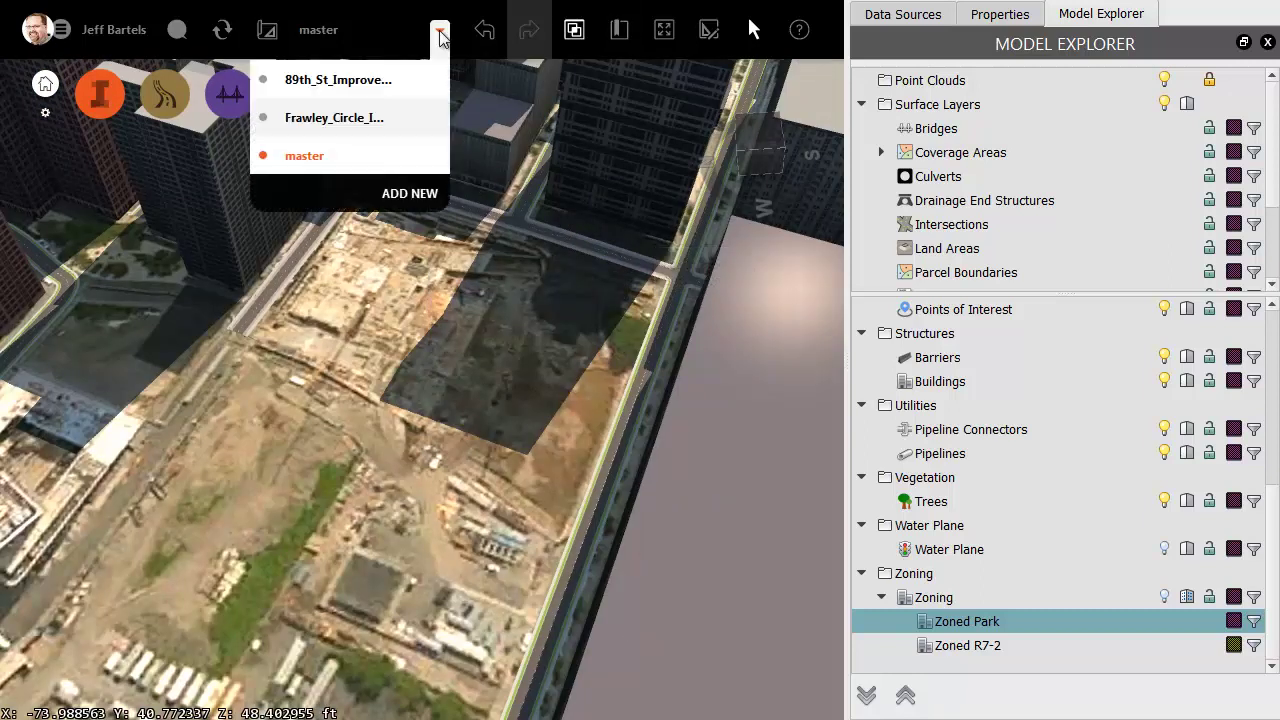
left_click(418, 191)
type("Site_Improvement")
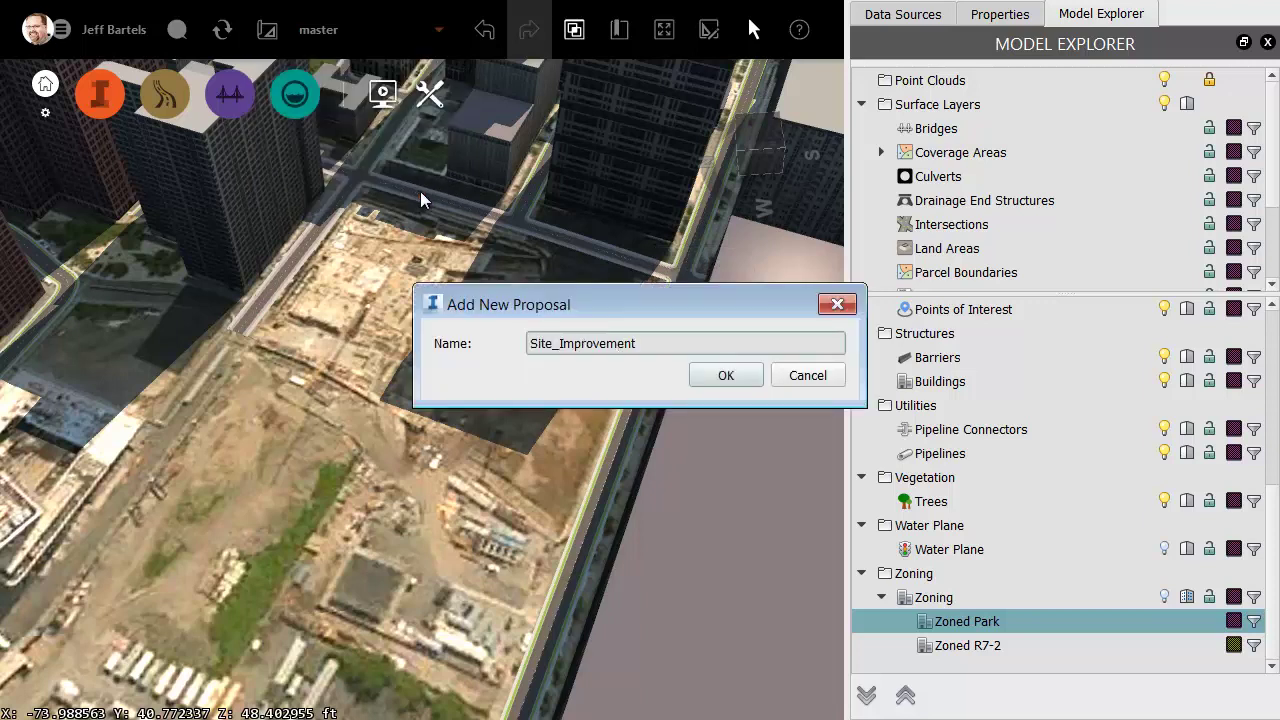
left_click(712, 376)
- Close the Model Explorer, Properties and Data Sources panels
left_click(1267, 44)
left_click(1267, 44)
left_click(1267, 44)
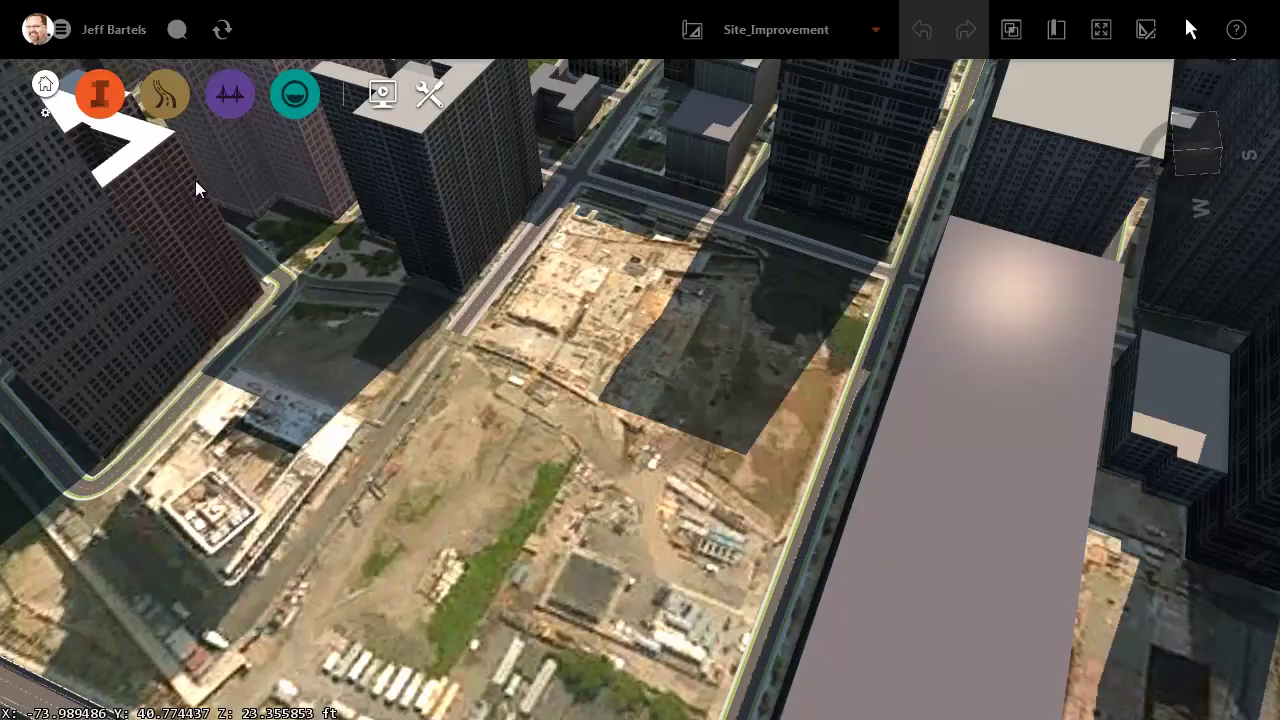
- Sketch a three-corner Achilles brick-facade building footprint on the empty construction lot
left_click(100, 95)
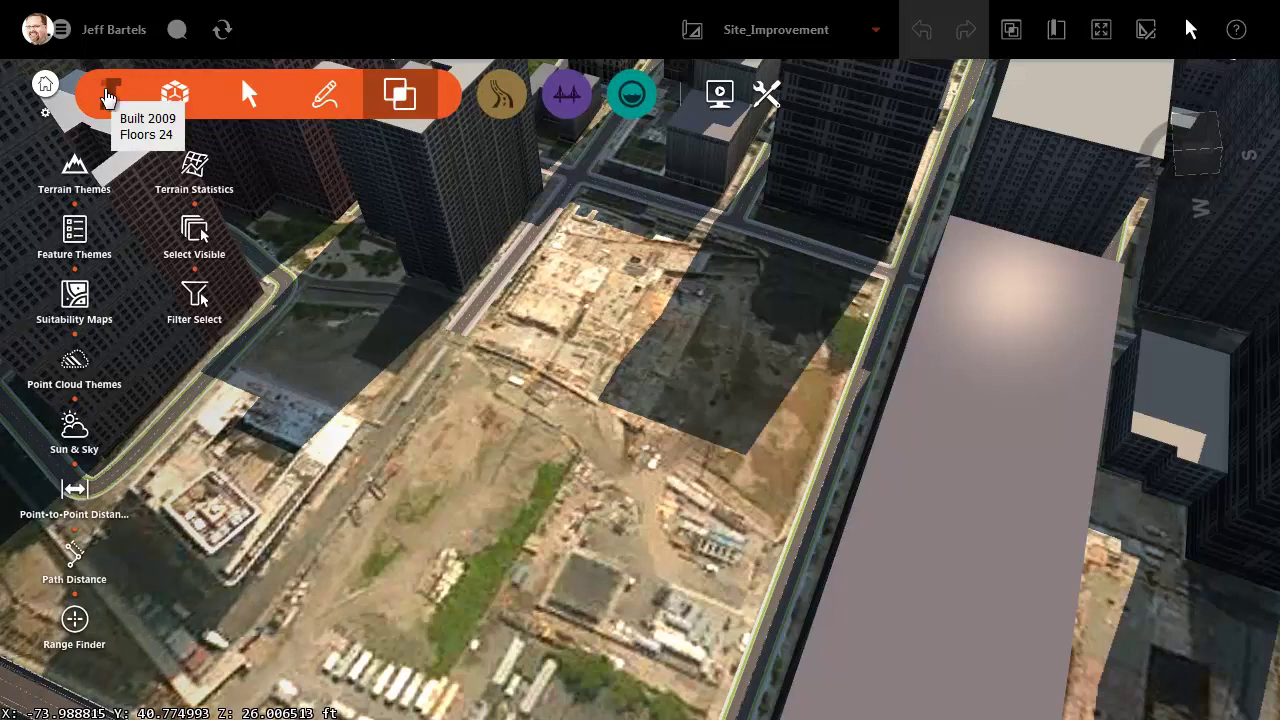
left_click(326, 96)
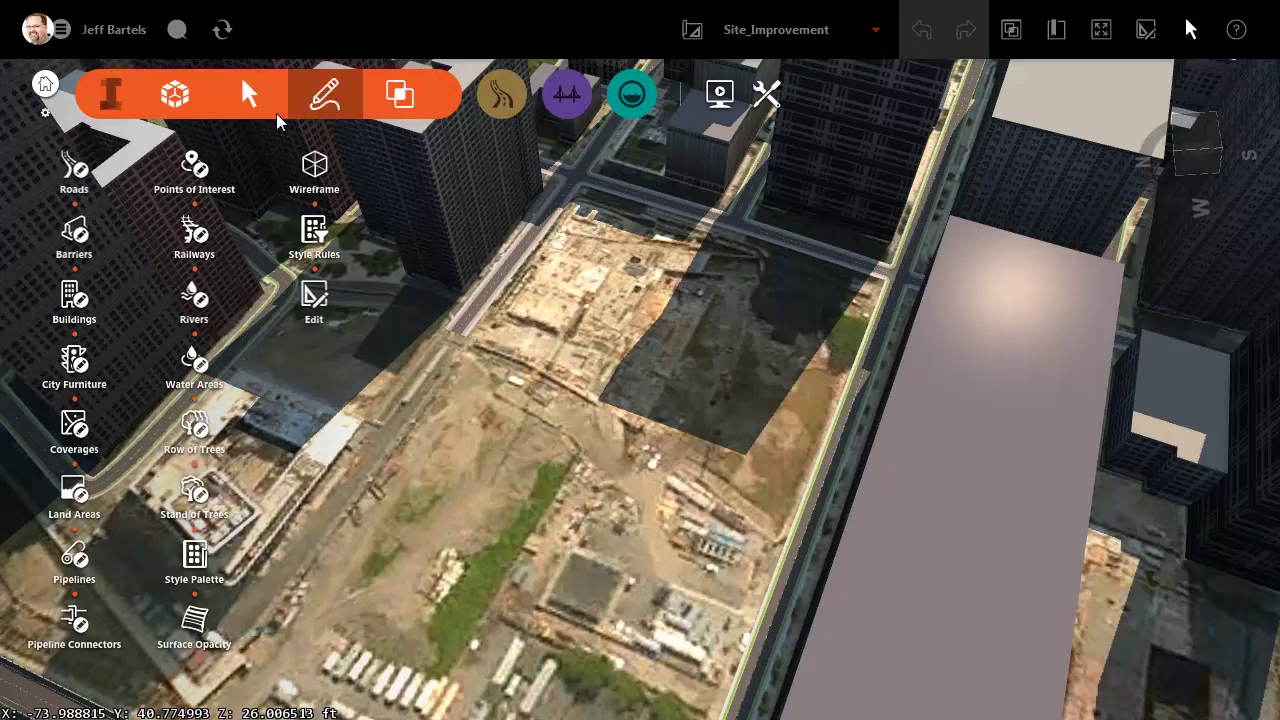
left_click(72, 295)
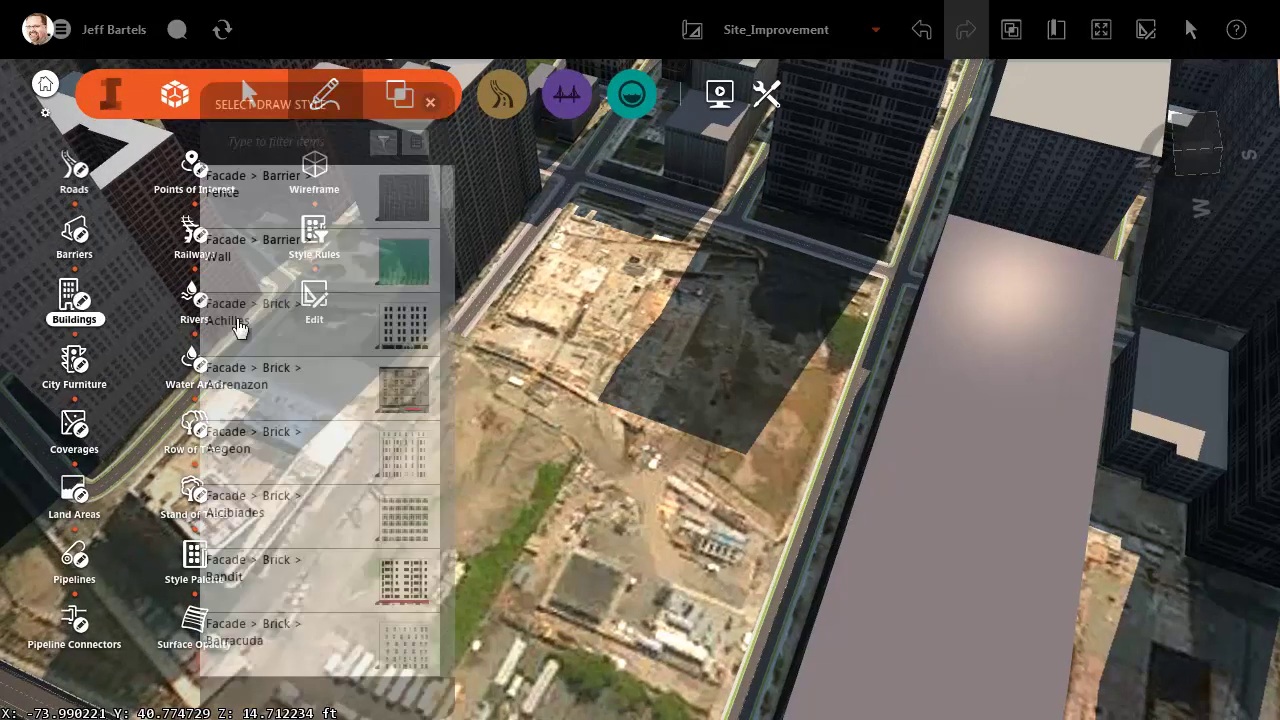
left_click(390, 330)
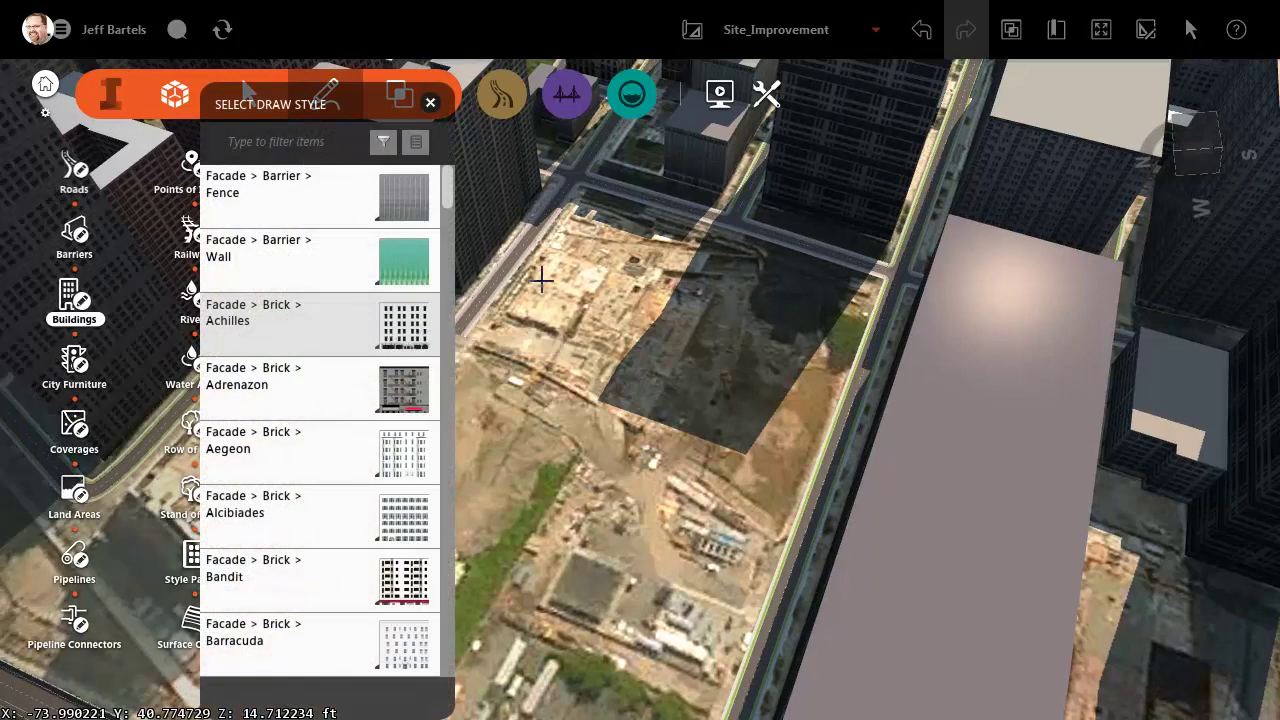
left_click(590, 207)
left_click(740, 242)
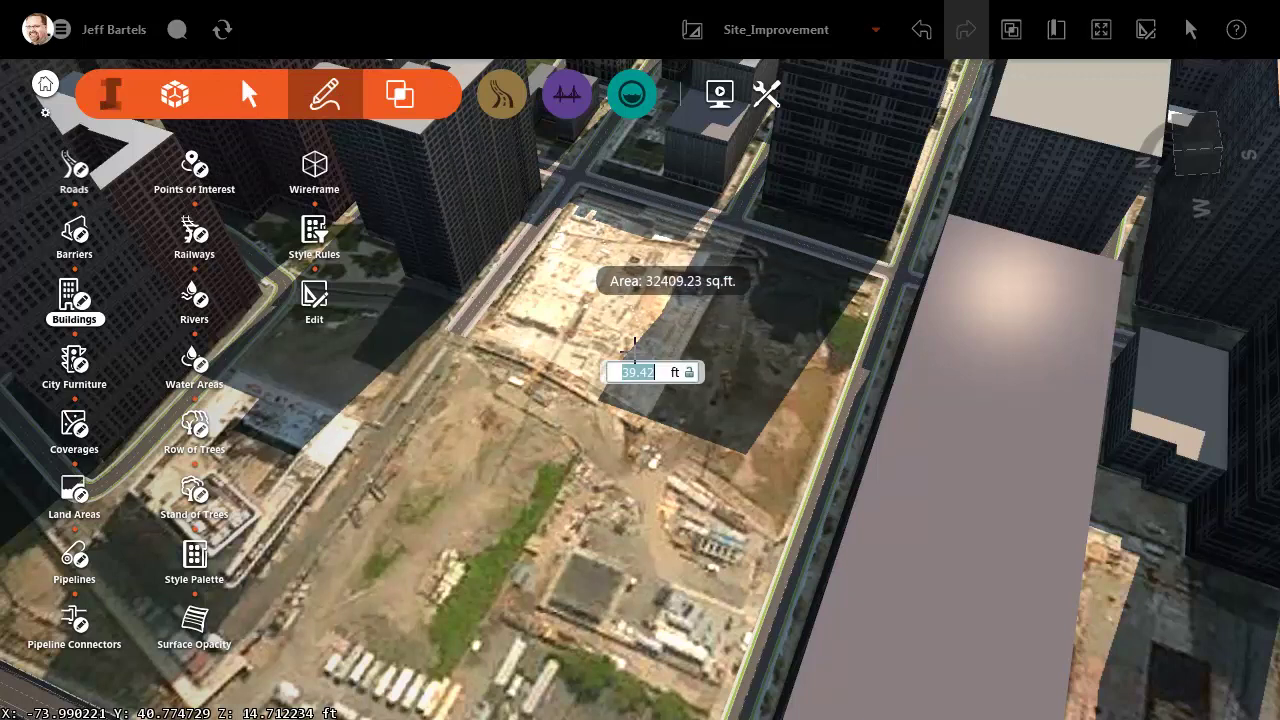
left_click(512, 311)
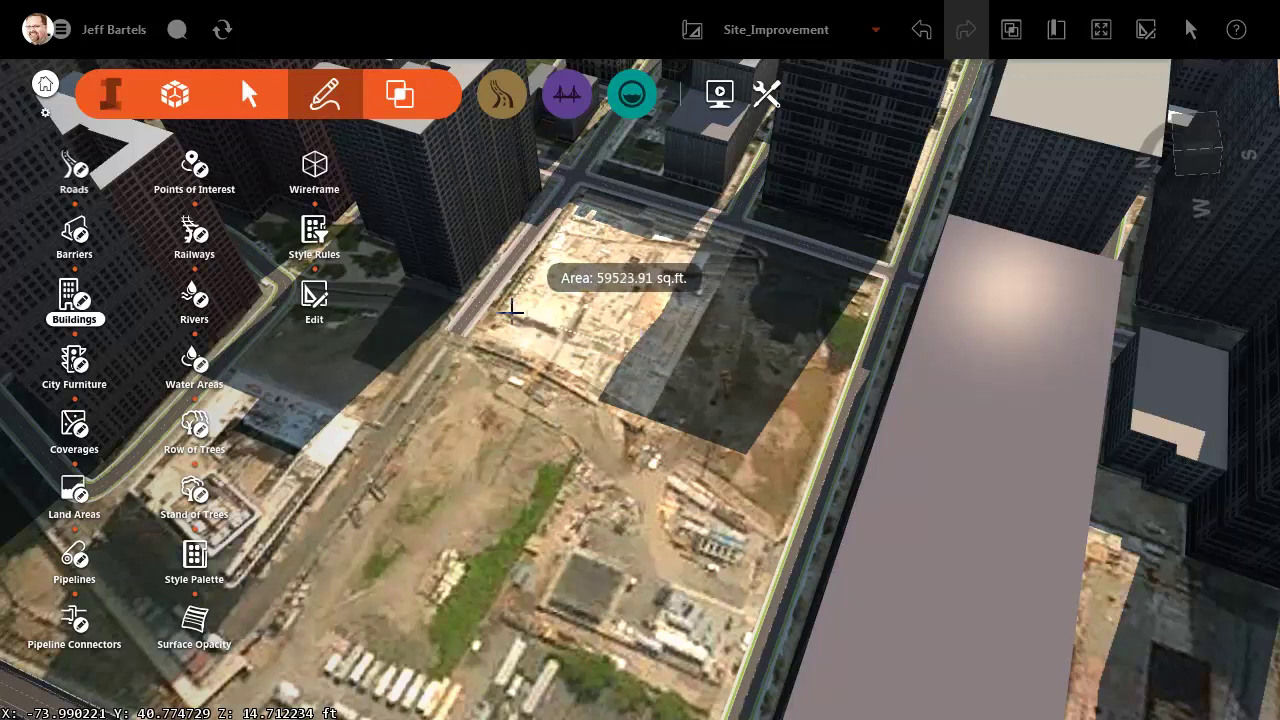
double_click(512, 311)
- Set the new building's height to 50
left_click(618, 262)
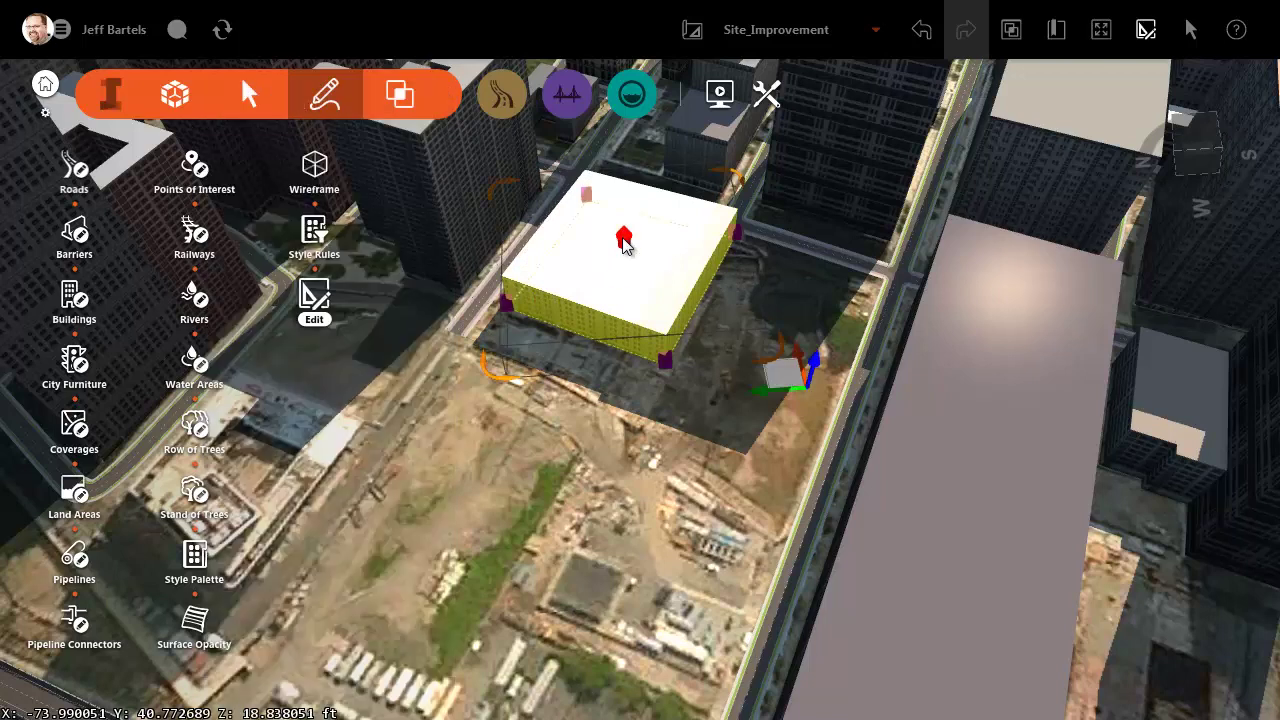
left_click(623, 237)
double_click(736, 262)
type("500")
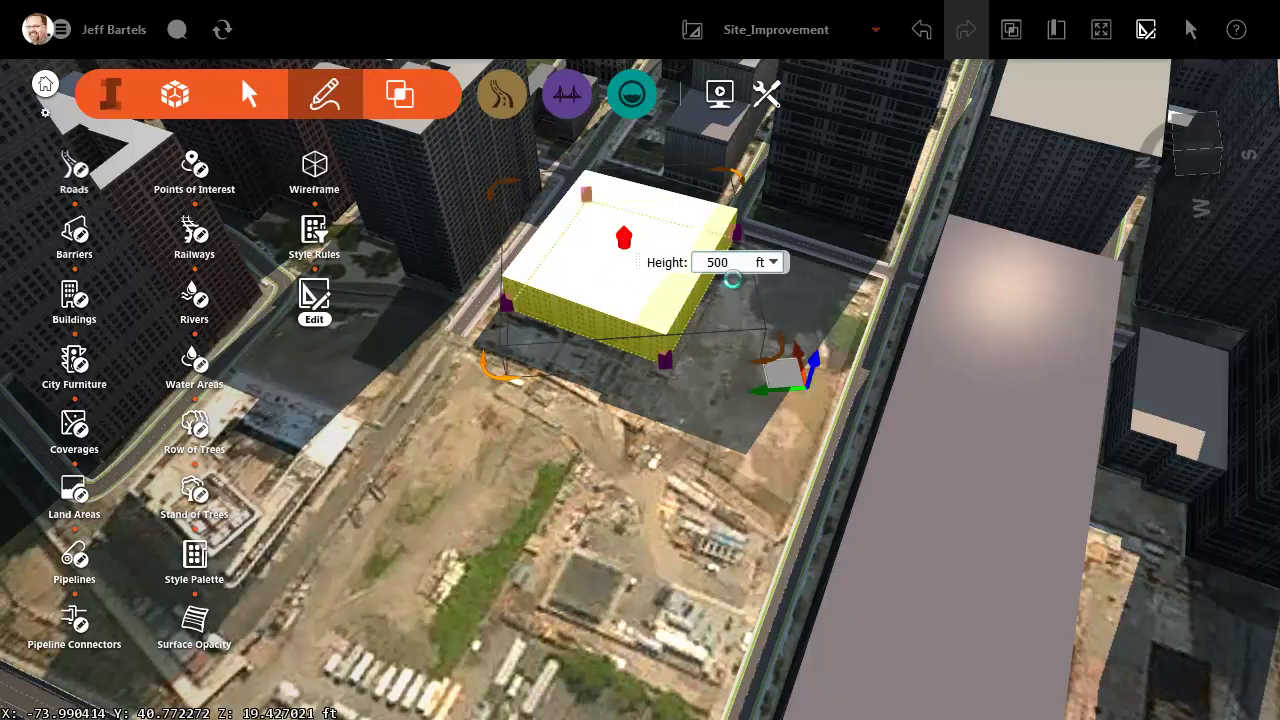
key("Return")
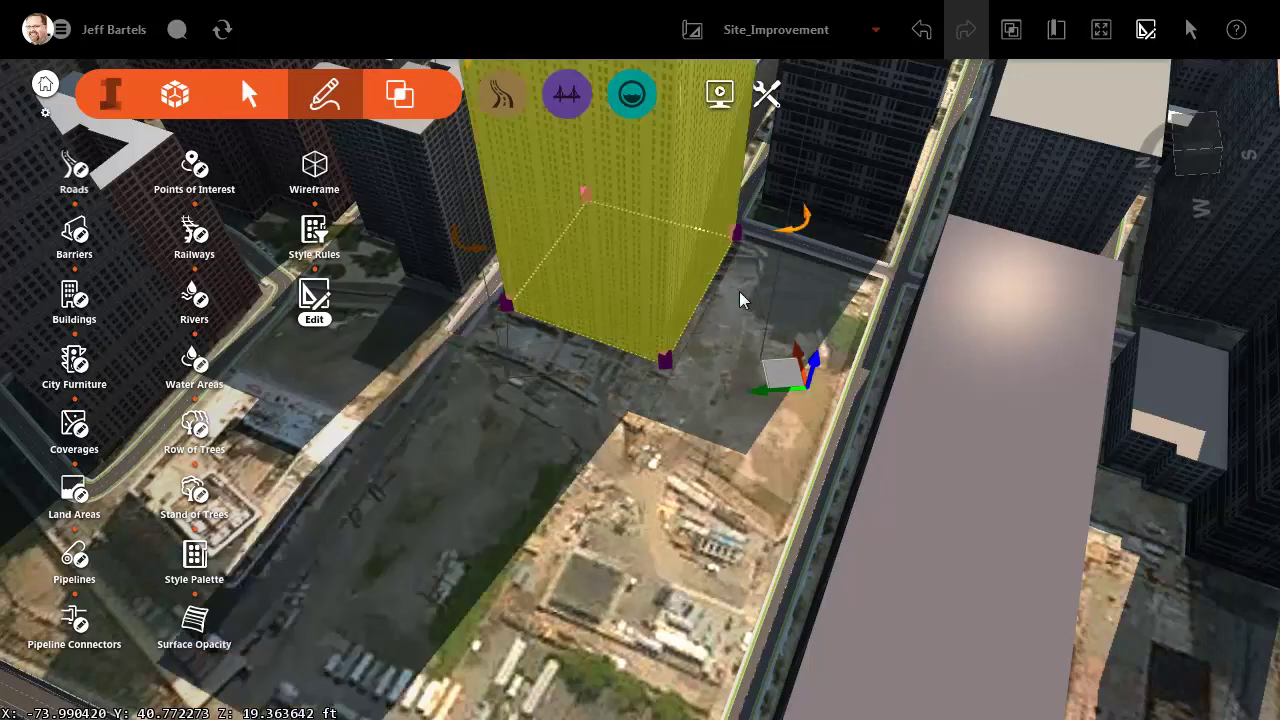
- Fly to the Sun Study bookmark view of the city
left_click(1055, 29)
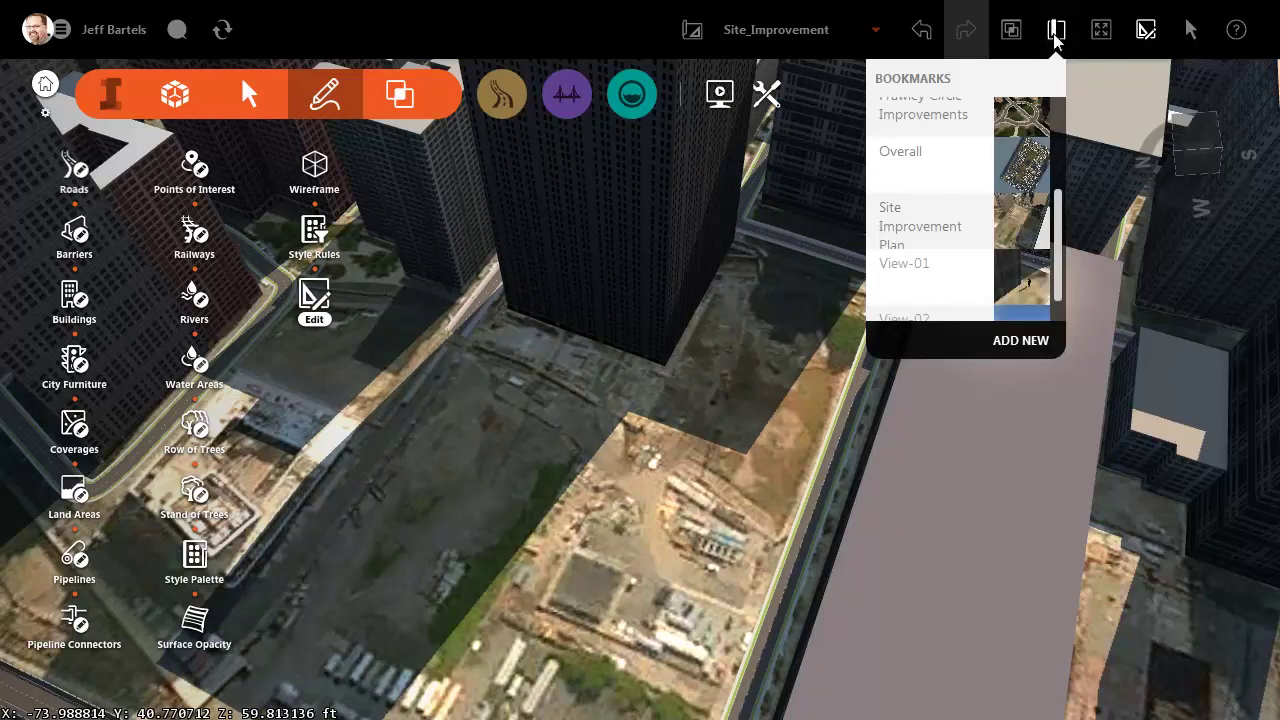
left_click_drag(1058, 207, 1064, 113)
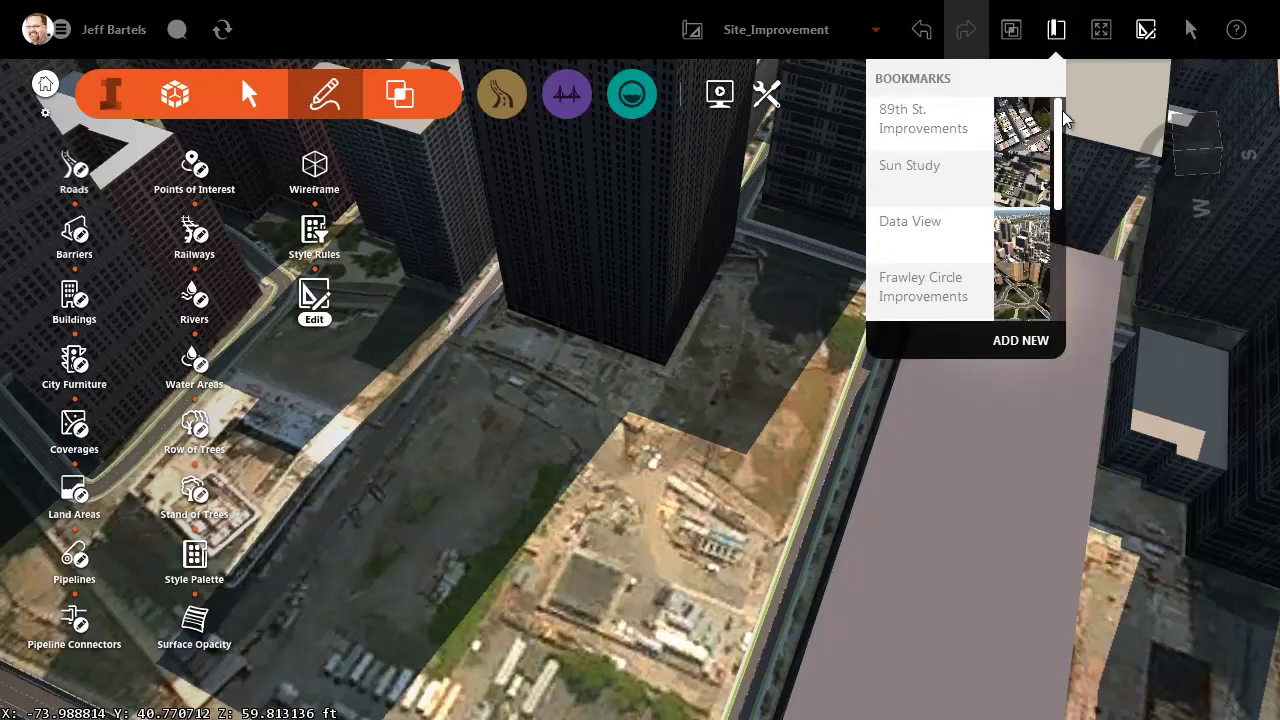
left_click(971, 177)
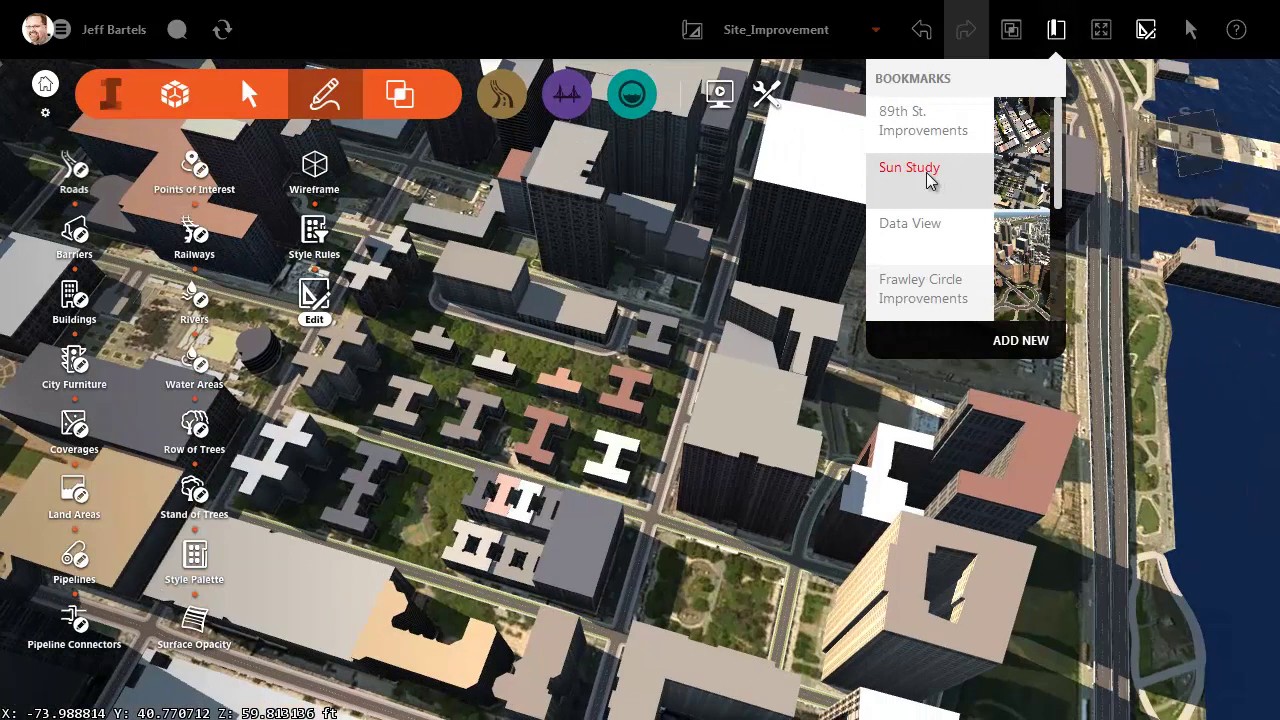
- Shift the Sun & Sky time of day to 09:22 on 4/1/2015
left_click(718, 94)
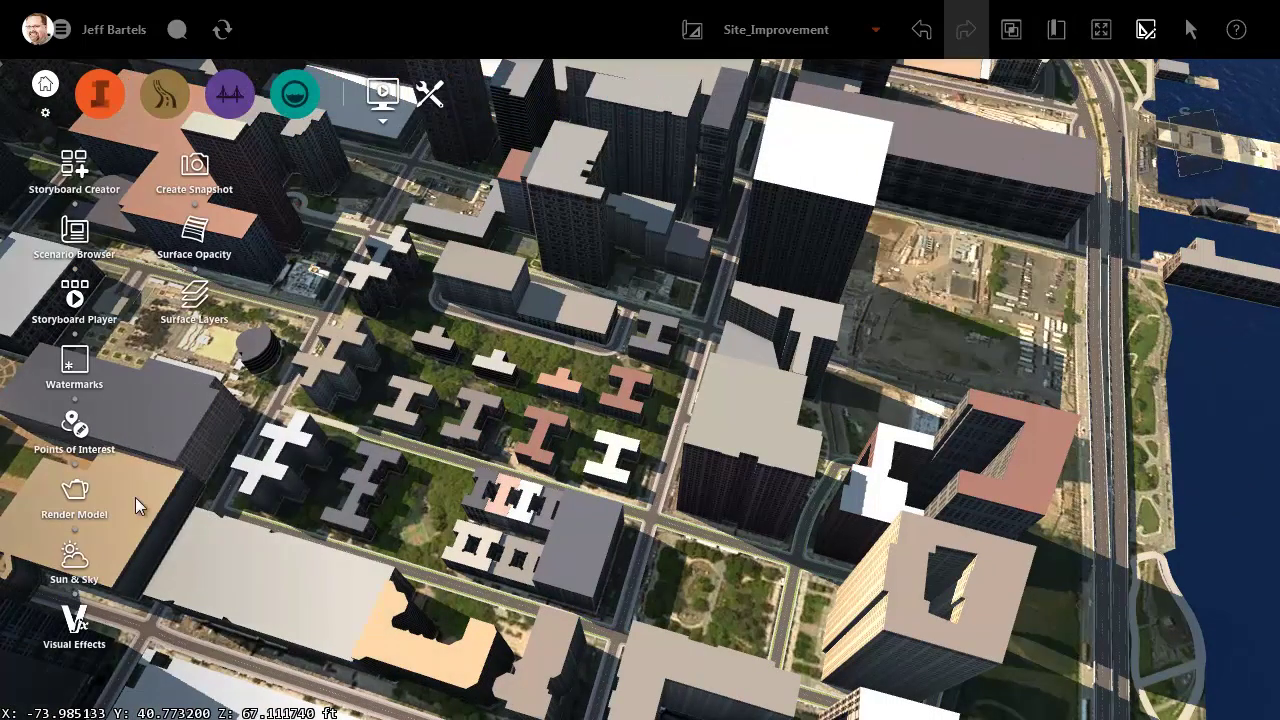
left_click(72, 556)
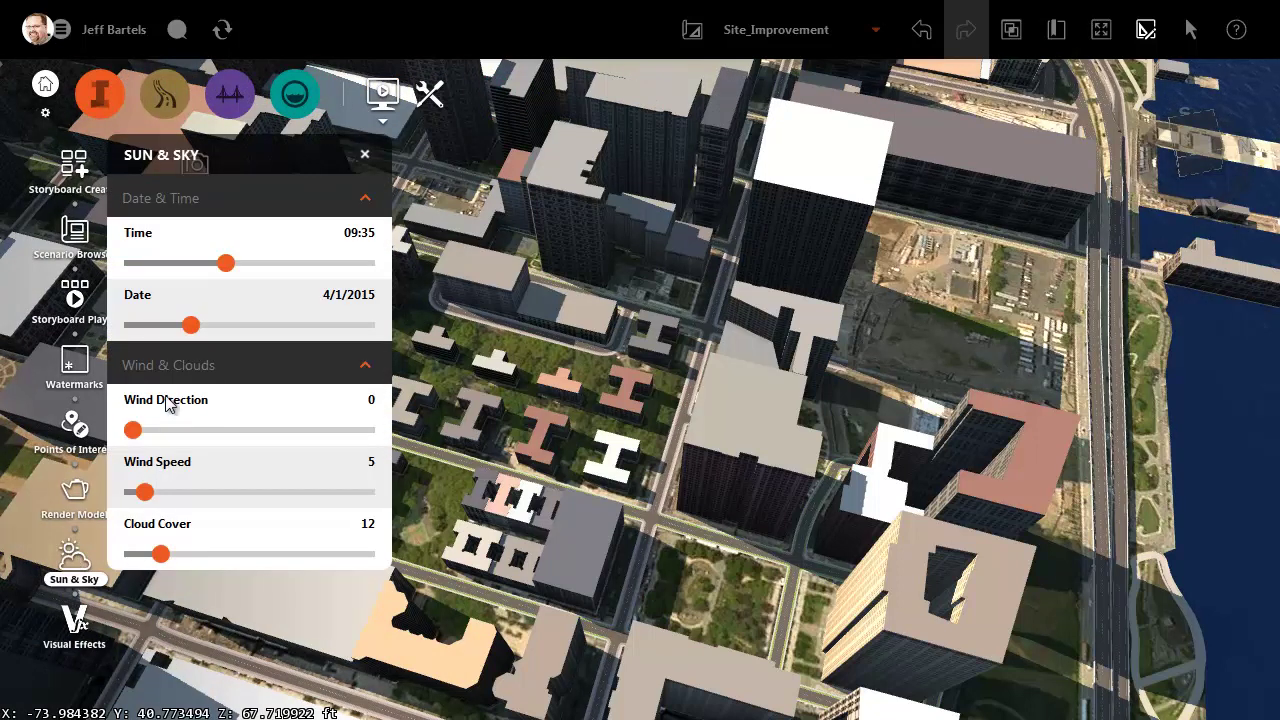
mouse_move(226, 264)
left_mouse_down()
mouse_move(297, 264)
mouse_move(223, 264)
left_mouse_up()
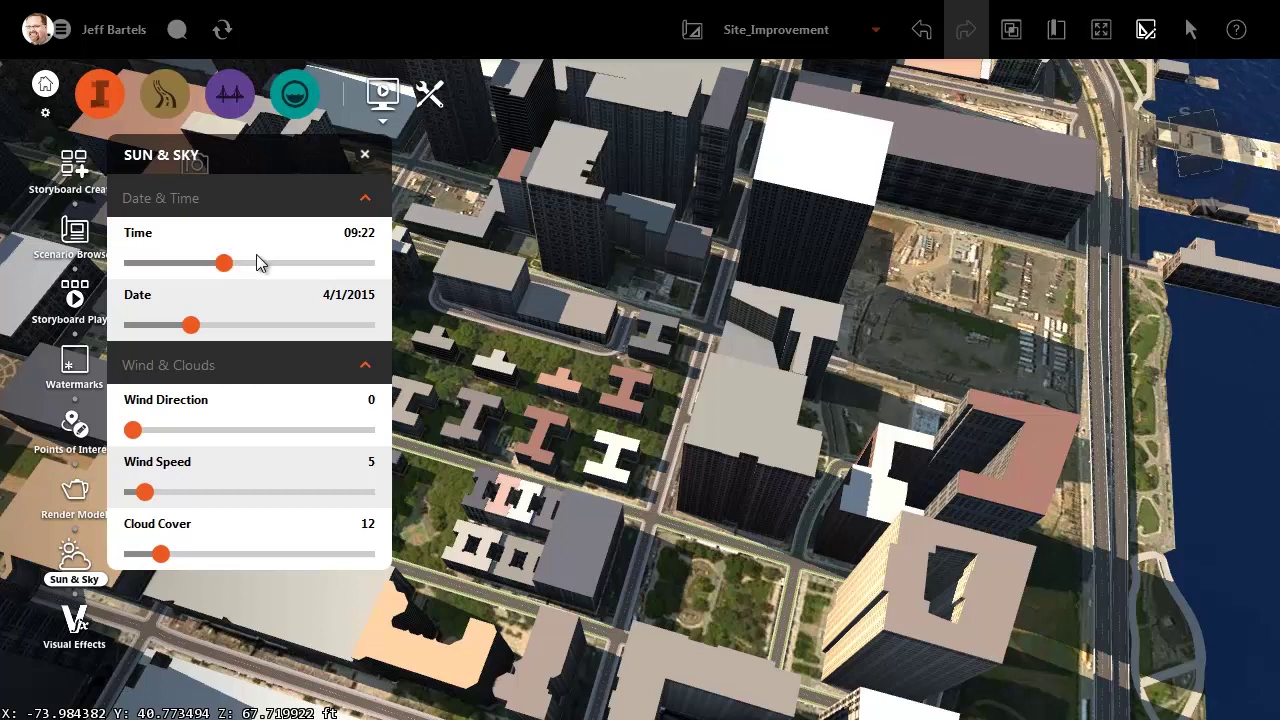
left_click(367, 156)
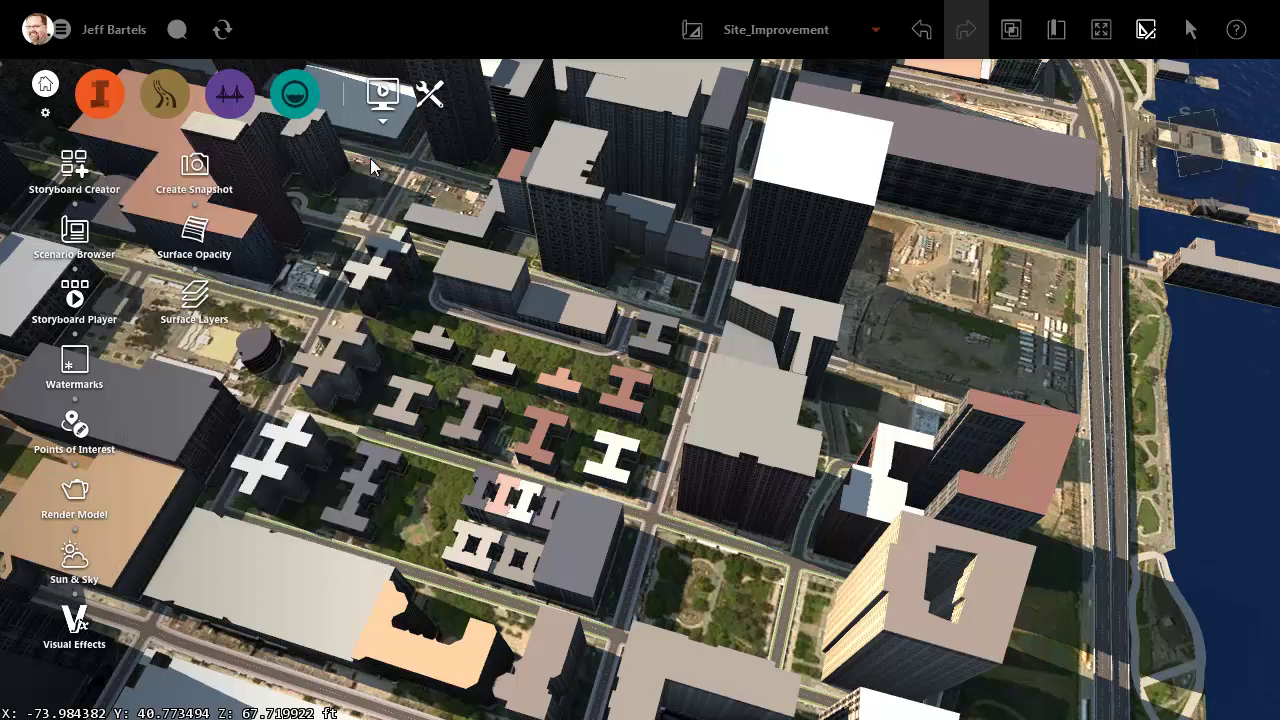
- Fly via View-01 to the View-02 street-level bookmark looking up at the tower
left_click(385, 120)
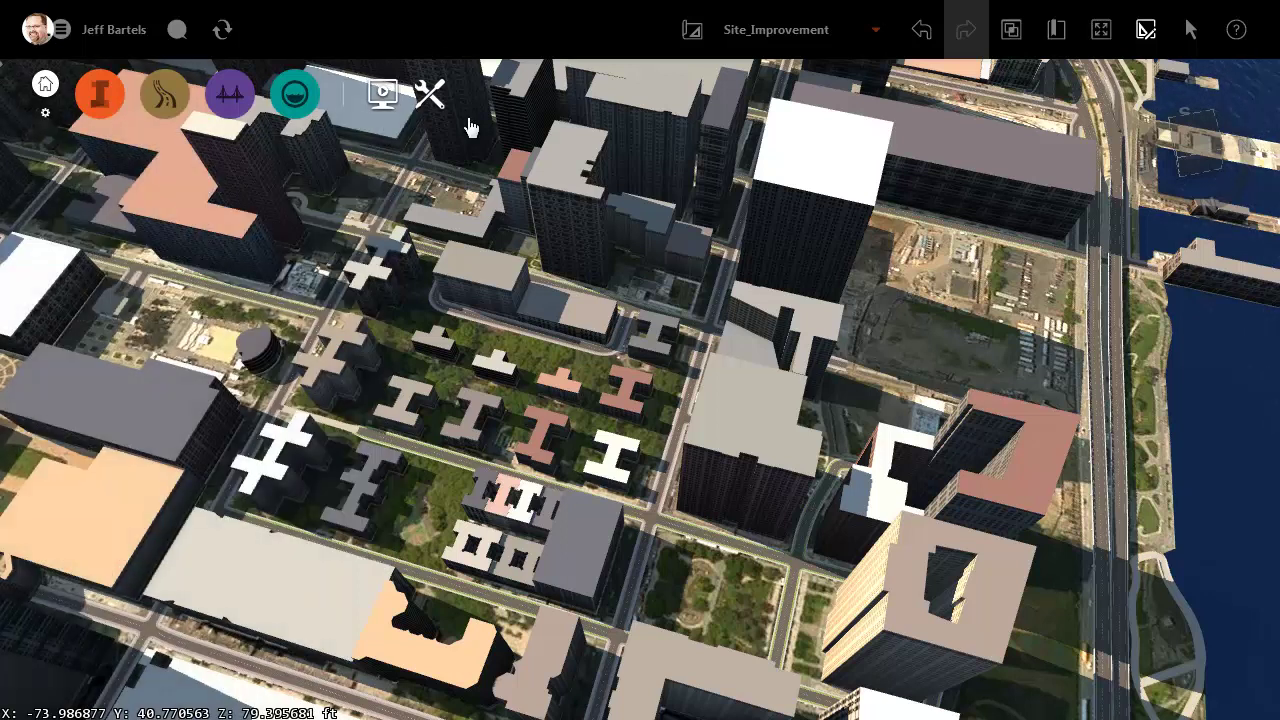
left_click(1056, 33)
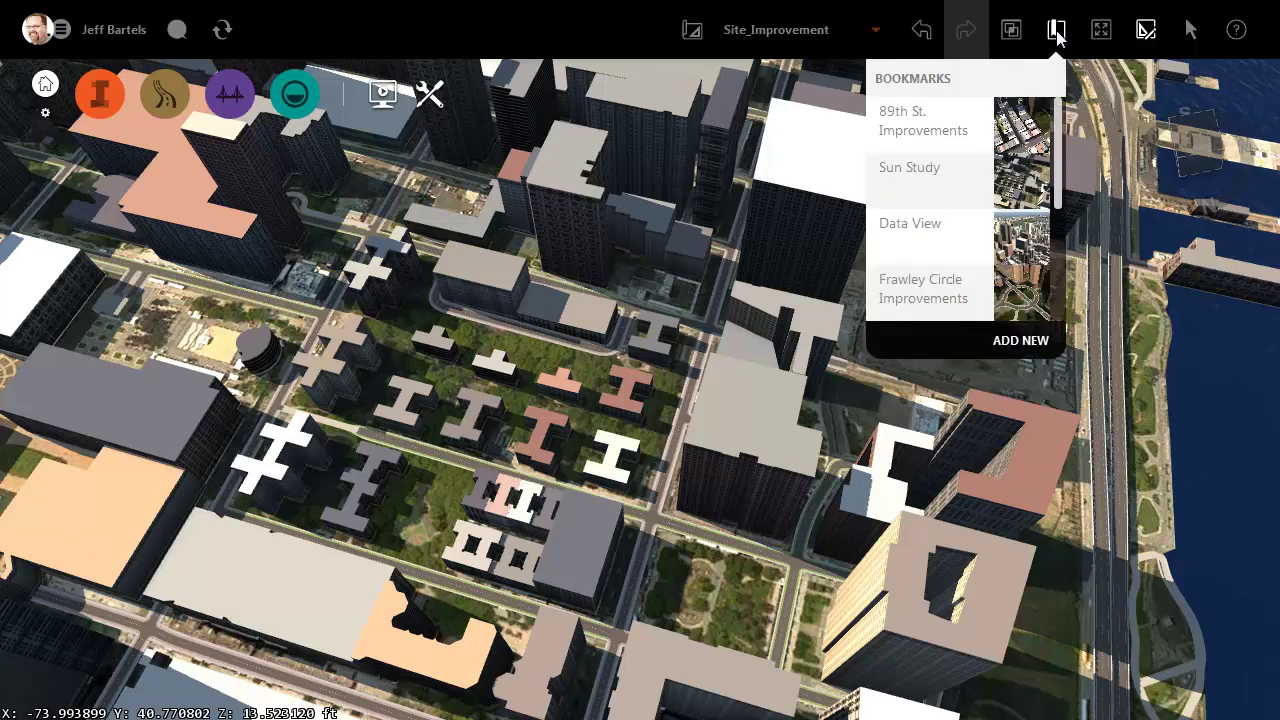
left_click_drag(1058, 112, 1058, 250)
left_click(933, 236)
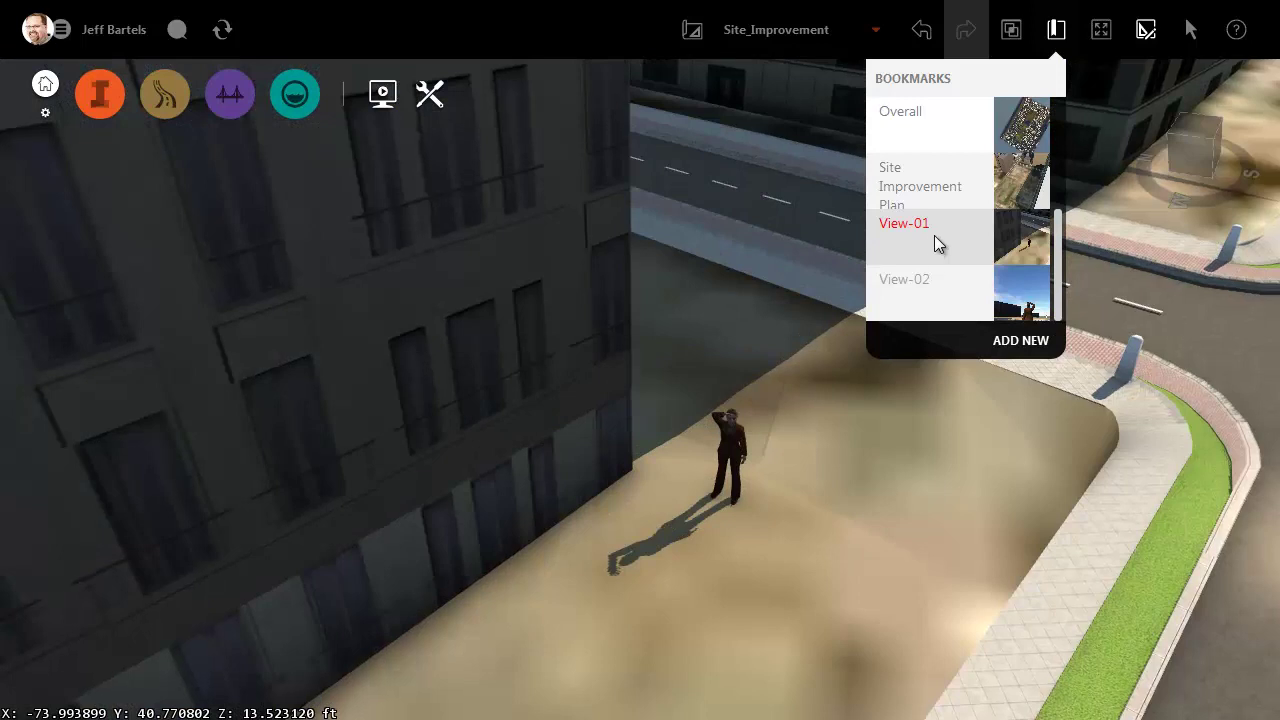
left_click(923, 278)
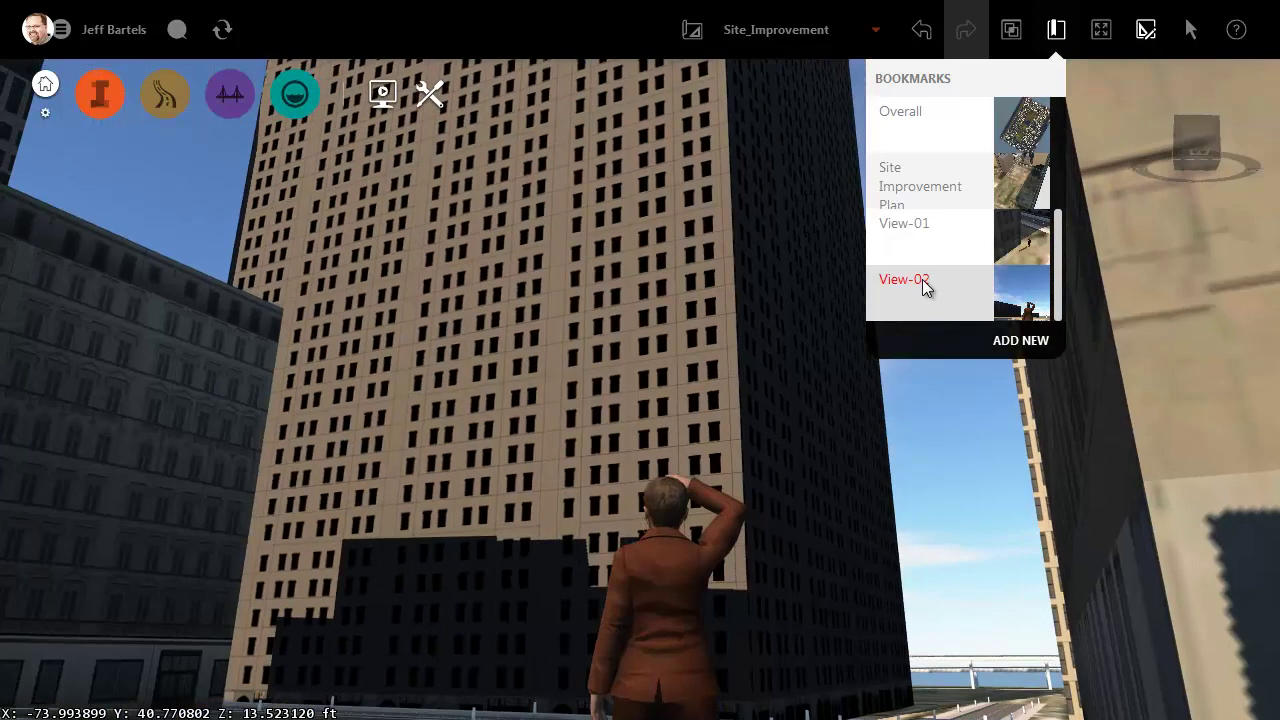
left_click(941, 378)
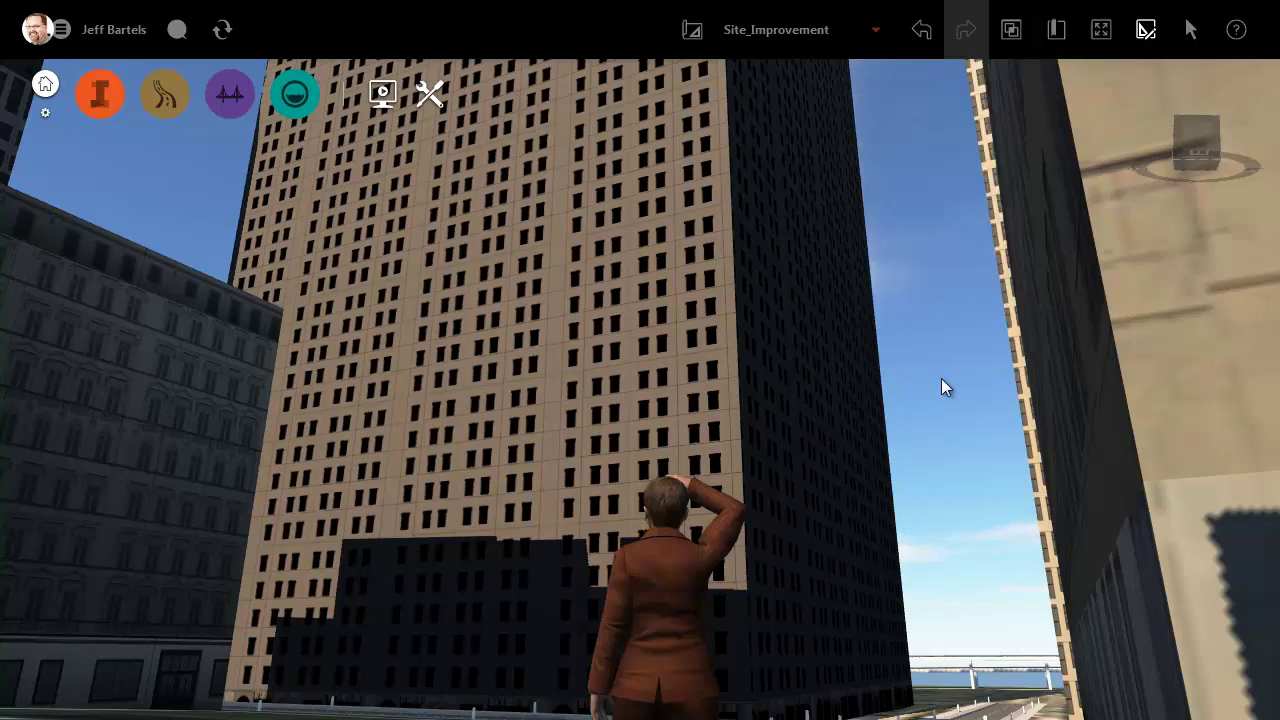
left_click(876, 34)
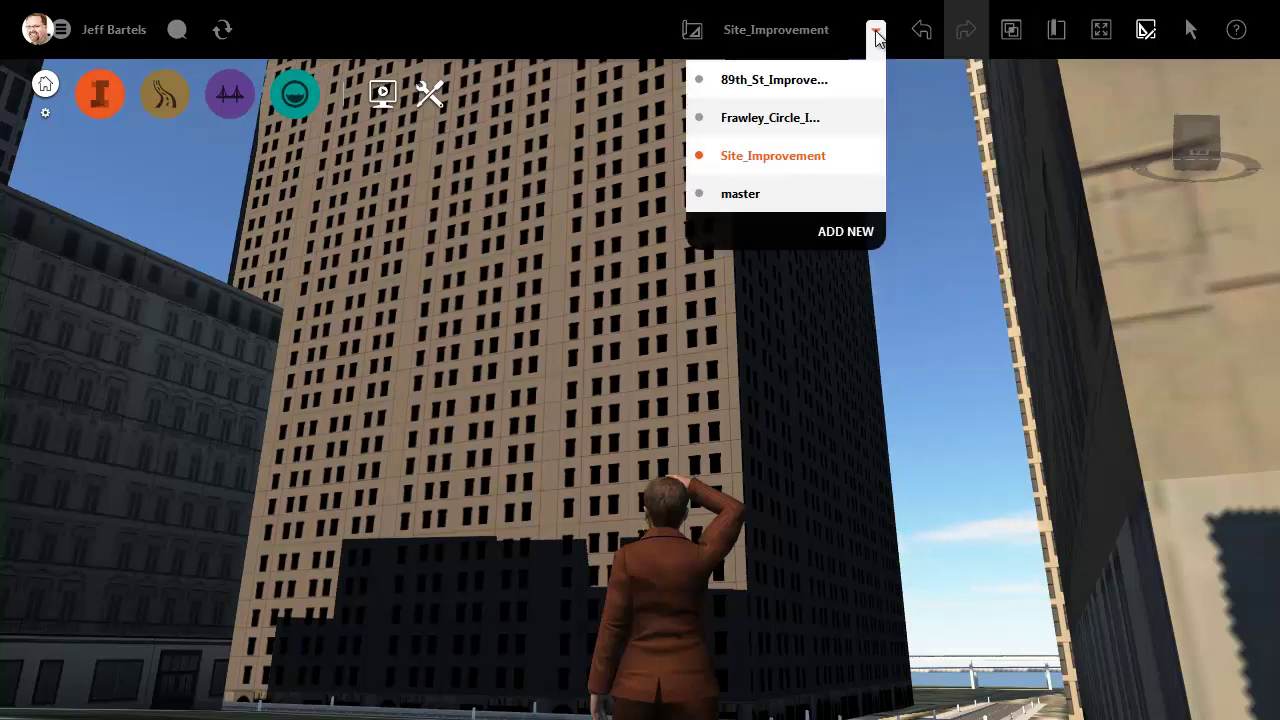
left_click(809, 195)
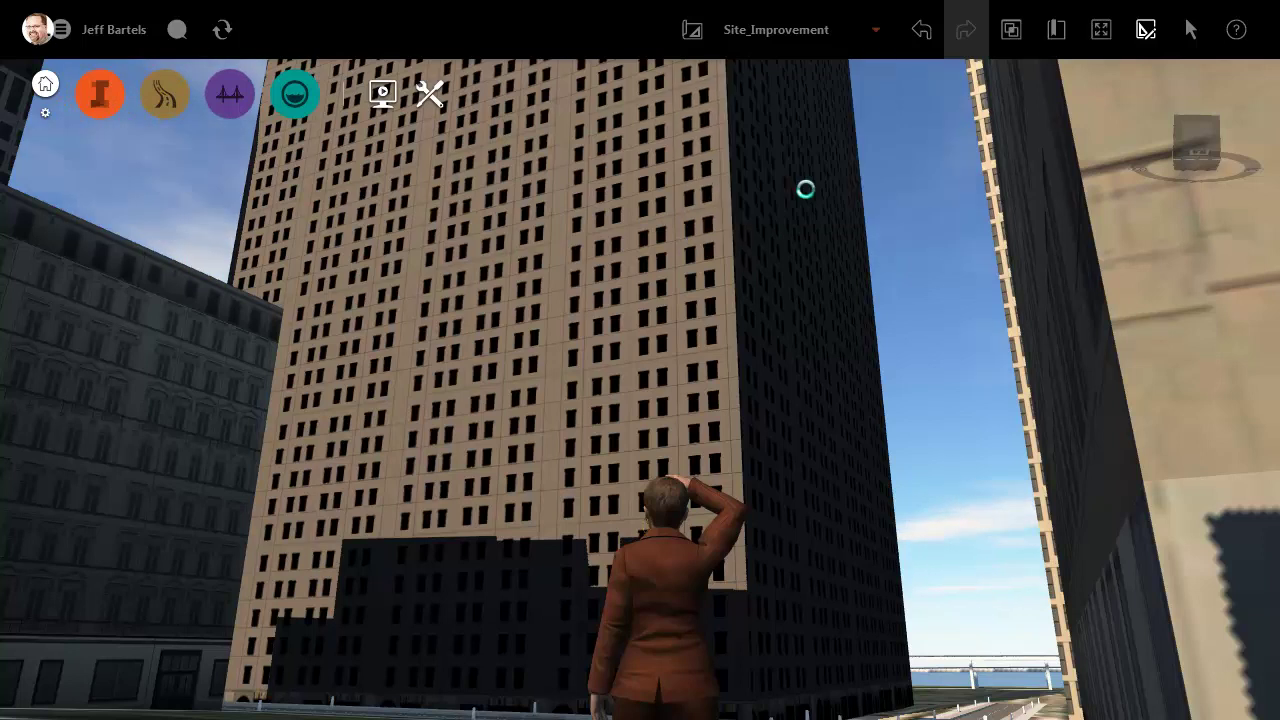
left_click(829, 40)
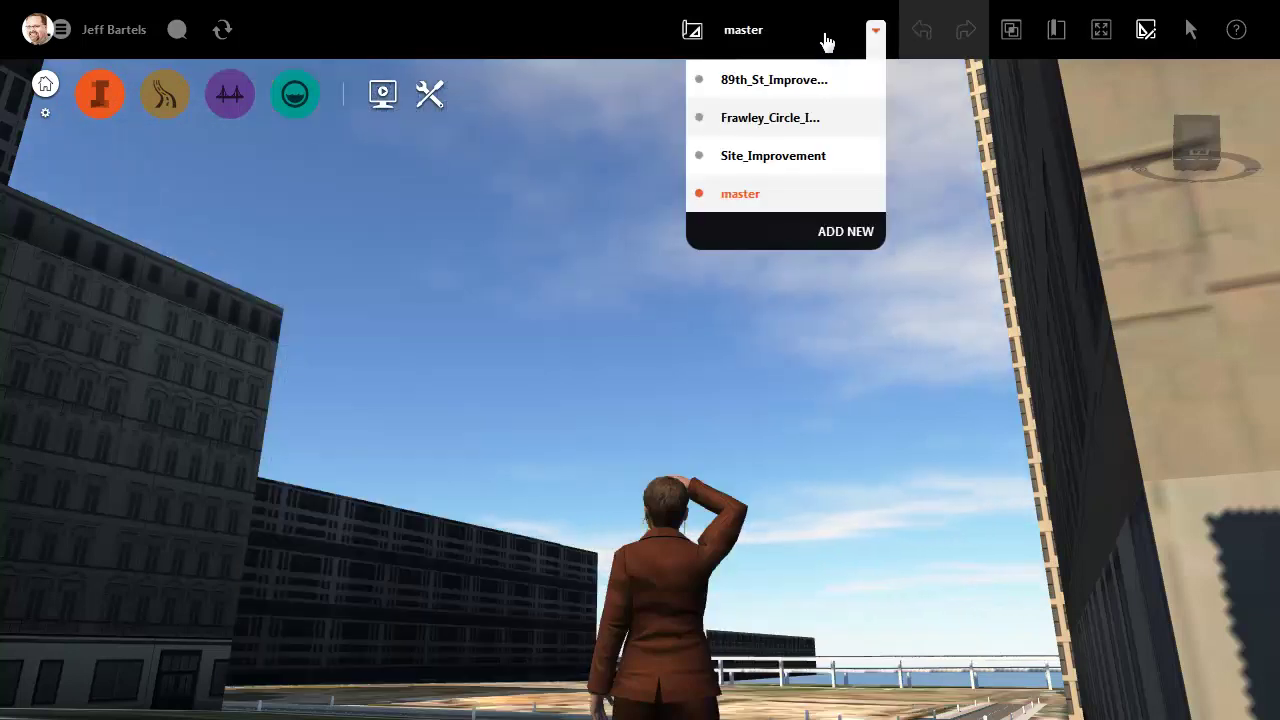
left_click(809, 156)
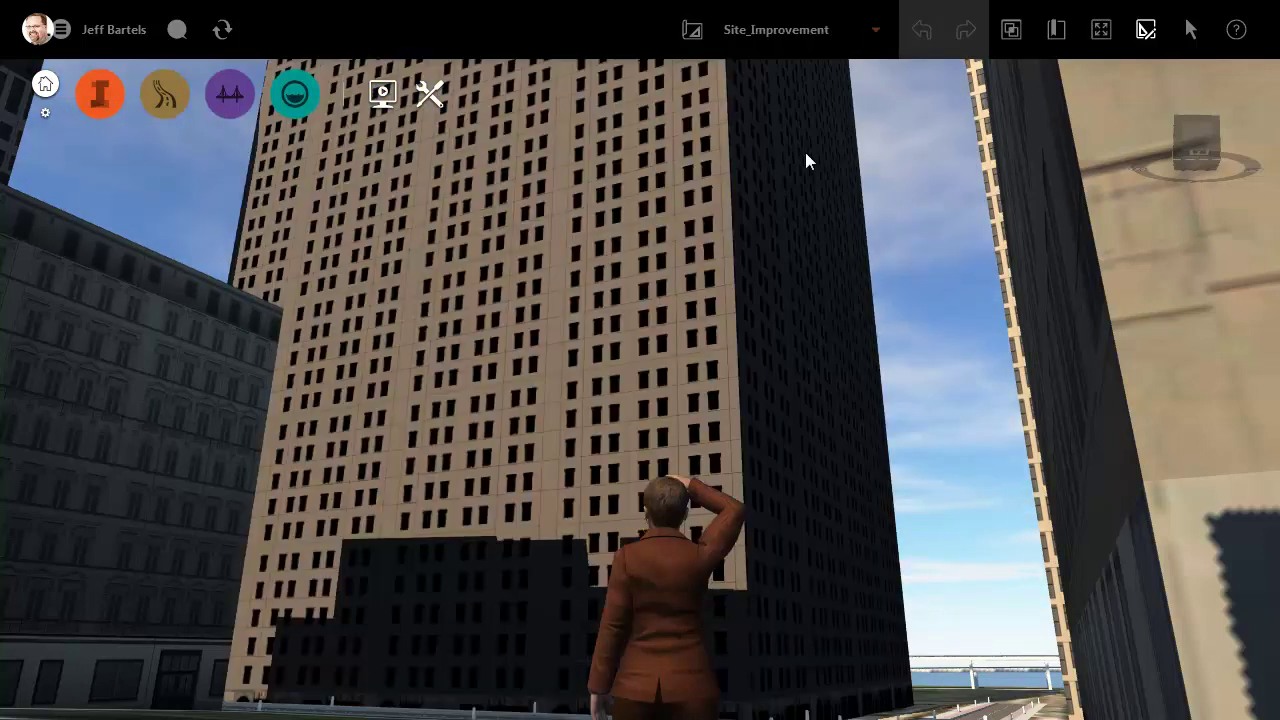